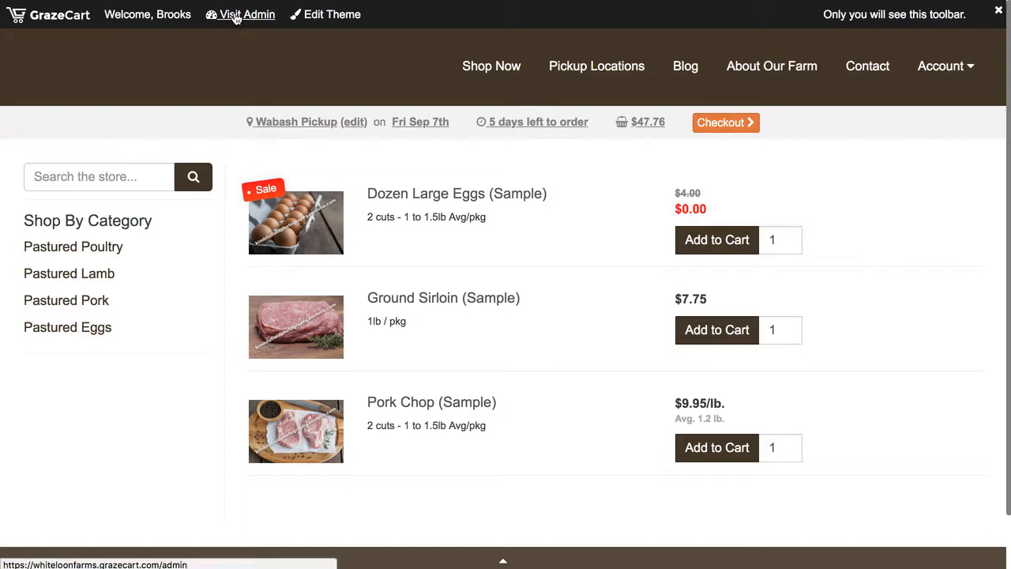
Go to the store's admin area and show the list of all products.
left_click(237, 16)
left_click(168, 26)
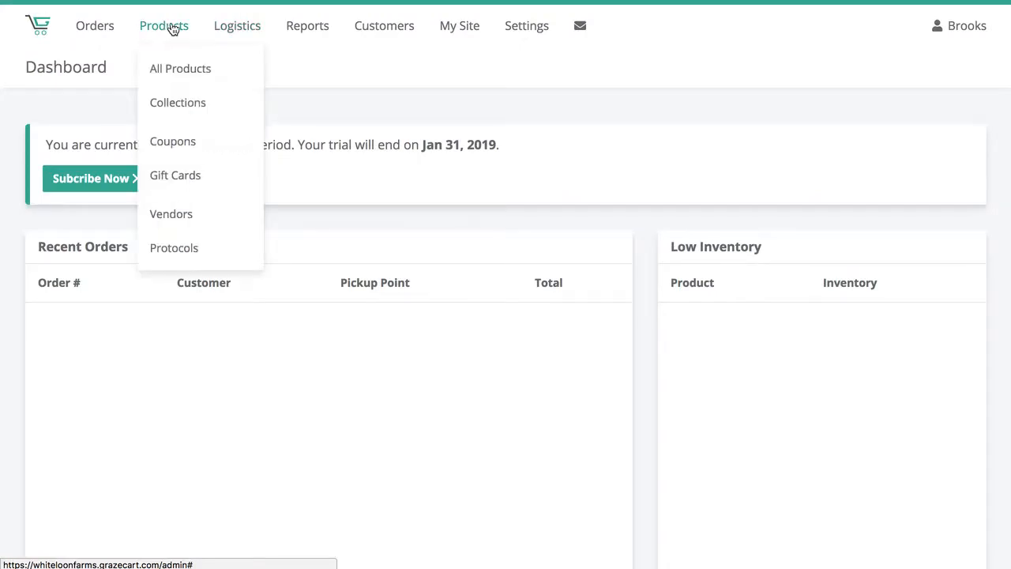
left_click(202, 81)
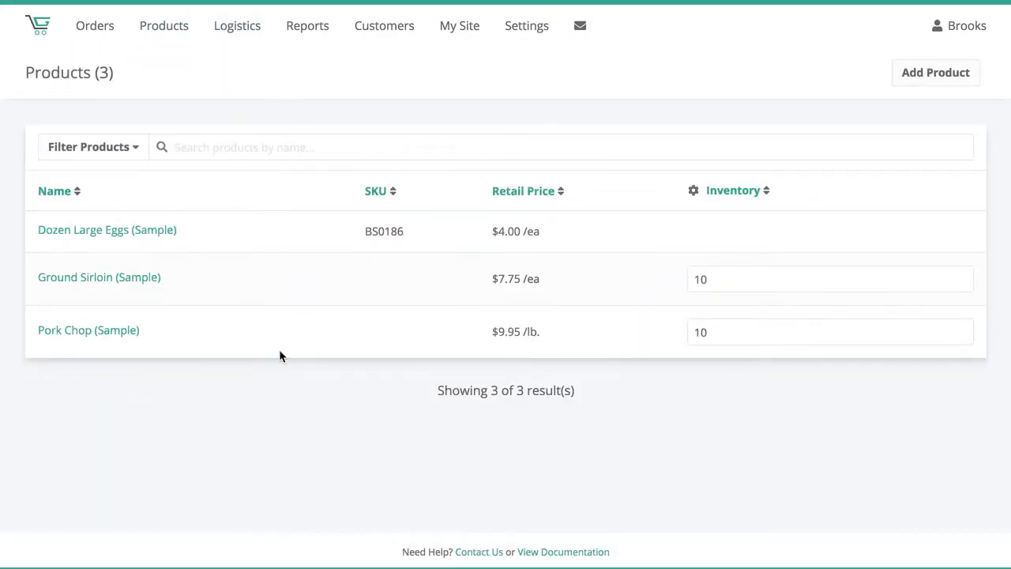
Start a new product with the title "Ground Pork".
left_click(945, 75)
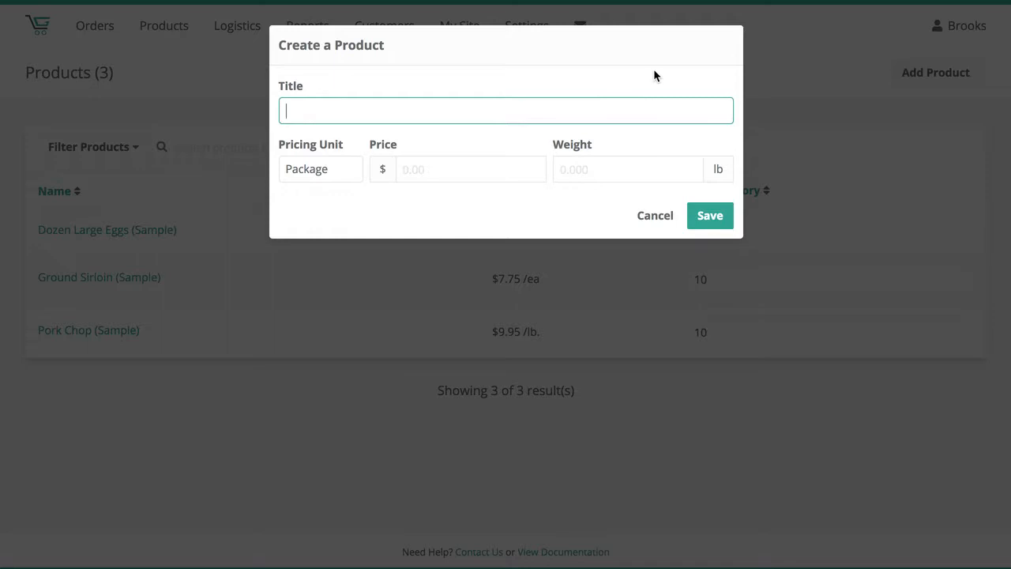
type("Grou")
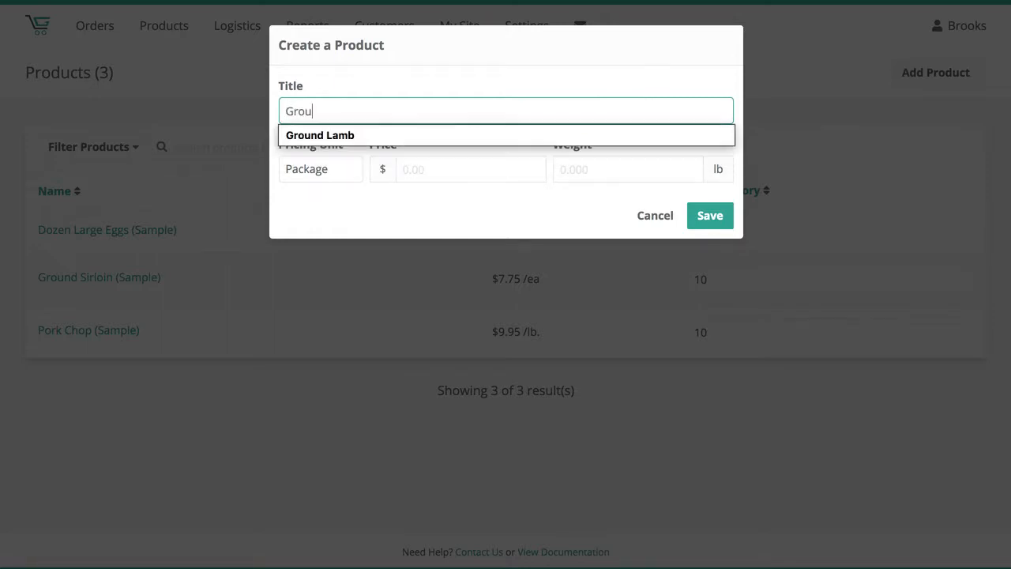
type("nd Pork")
left_click(349, 87)
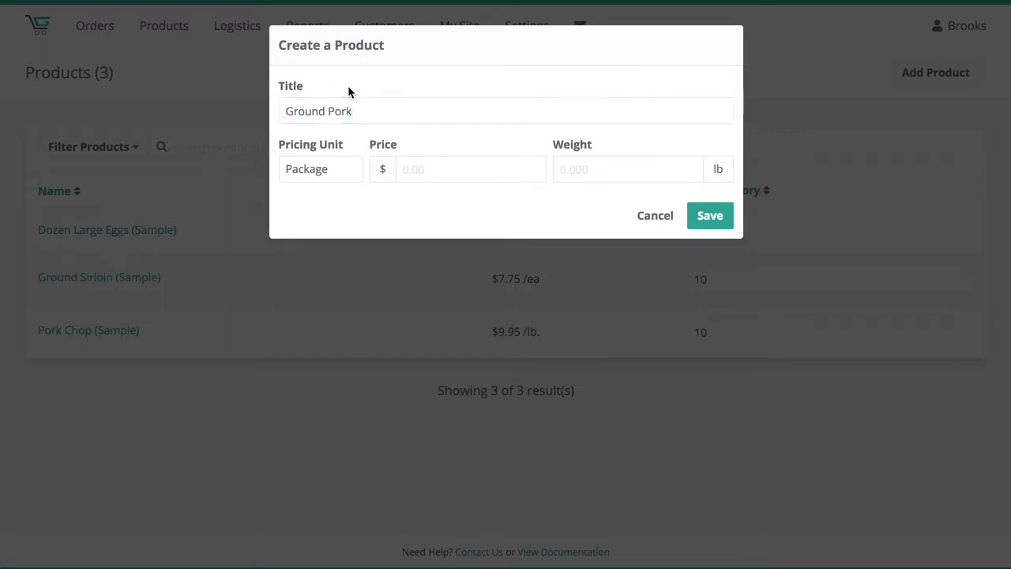
left_click_drag(355, 112, 308, 104)
left_click(309, 96)
Try the Weight pricing unit for the new product, and return it to Package.
left_click(325, 171)
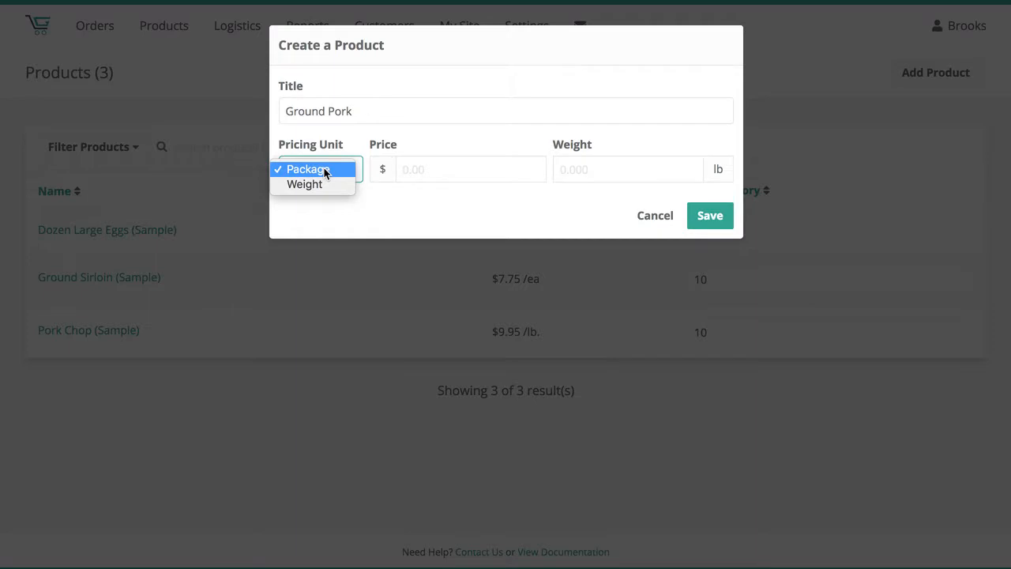
left_click(319, 184)
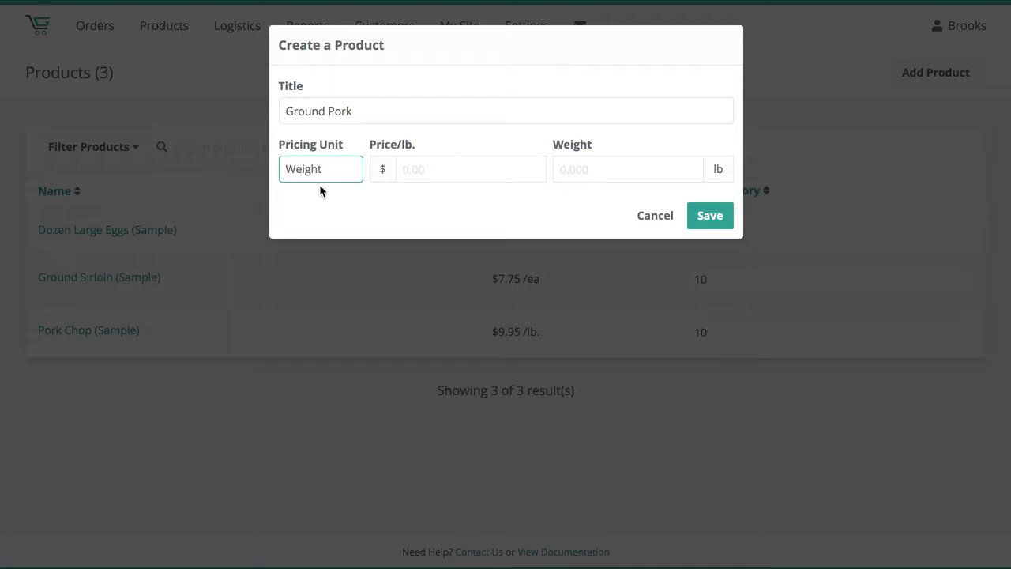
left_click(355, 166)
left_click(351, 153)
Set the product's price to $8 and its weight to 1 lb, and save it.
left_click(436, 170)
type("8")
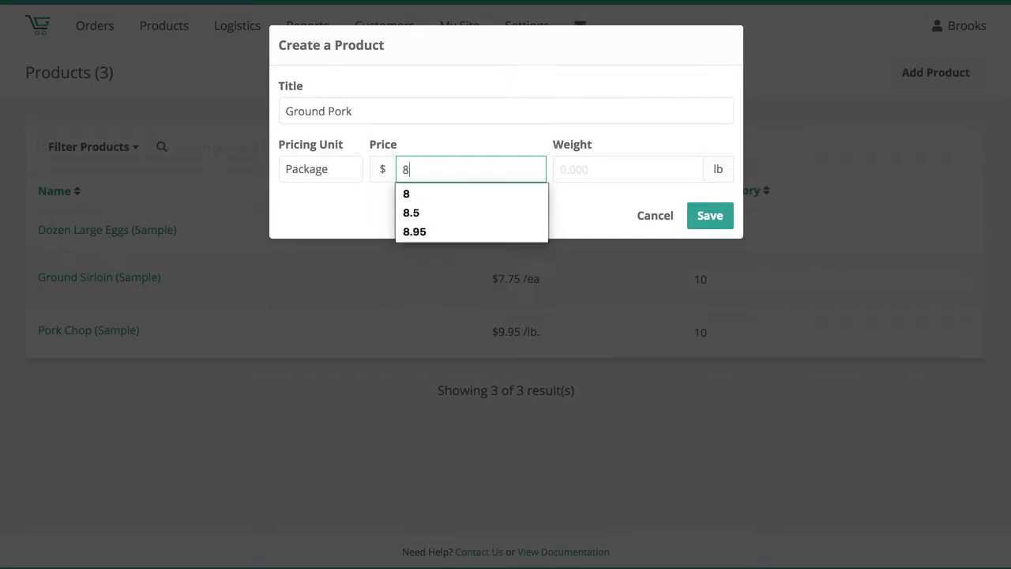
left_click(594, 169)
type("1")
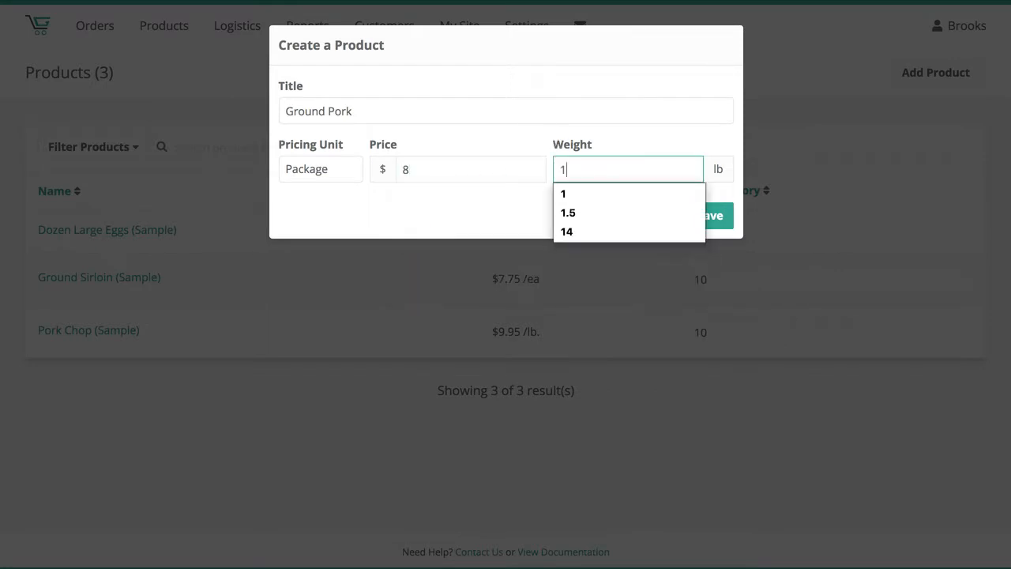
left_click(522, 194)
left_click(719, 221)
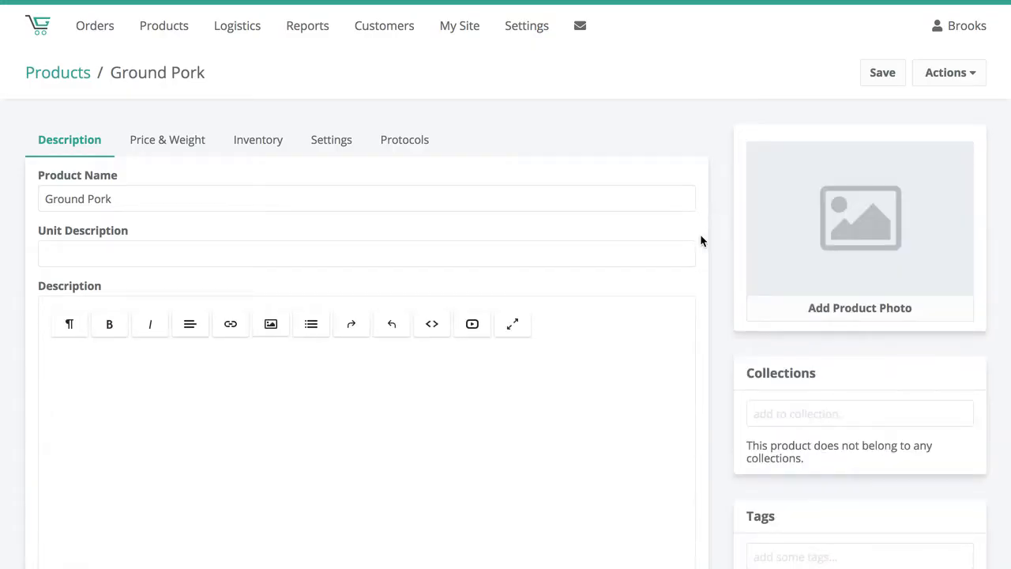
Add the Ground Pork product to the Pastured Pork collection.
scroll(750, 353, "down", 2)
scroll(680, 228, "up", 2)
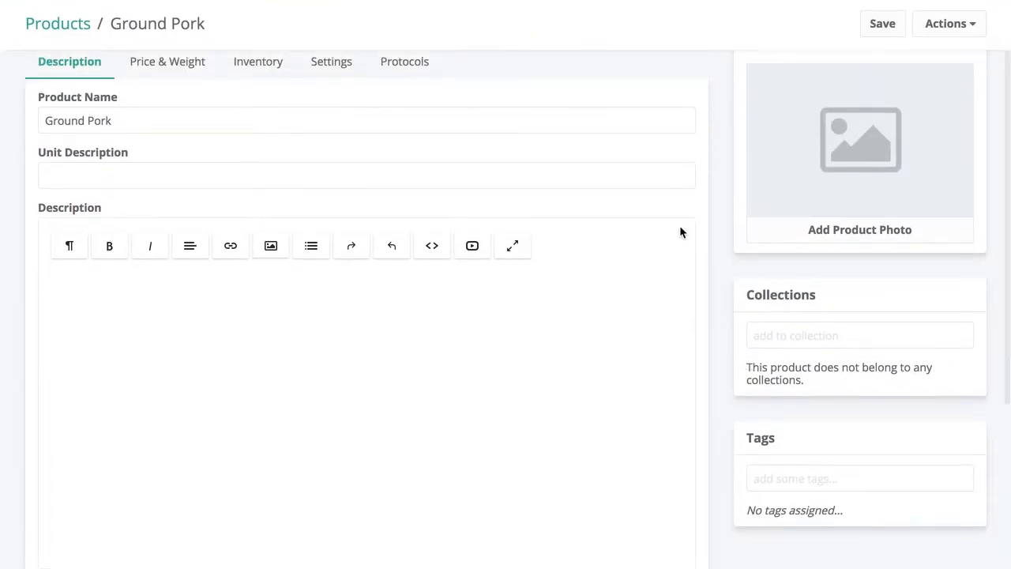
scroll(906, 310, "down", 3)
left_click(850, 281)
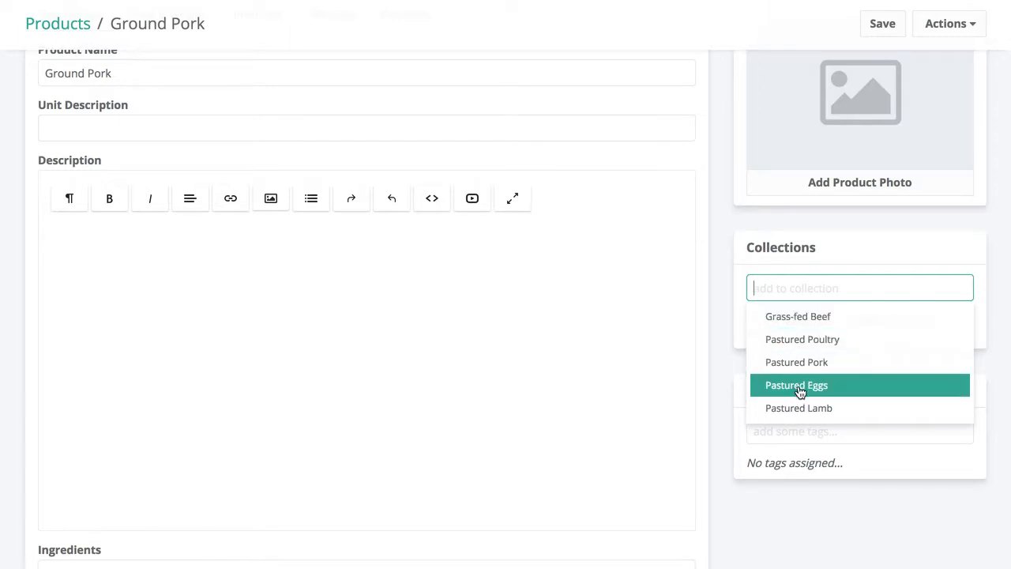
left_click(799, 362)
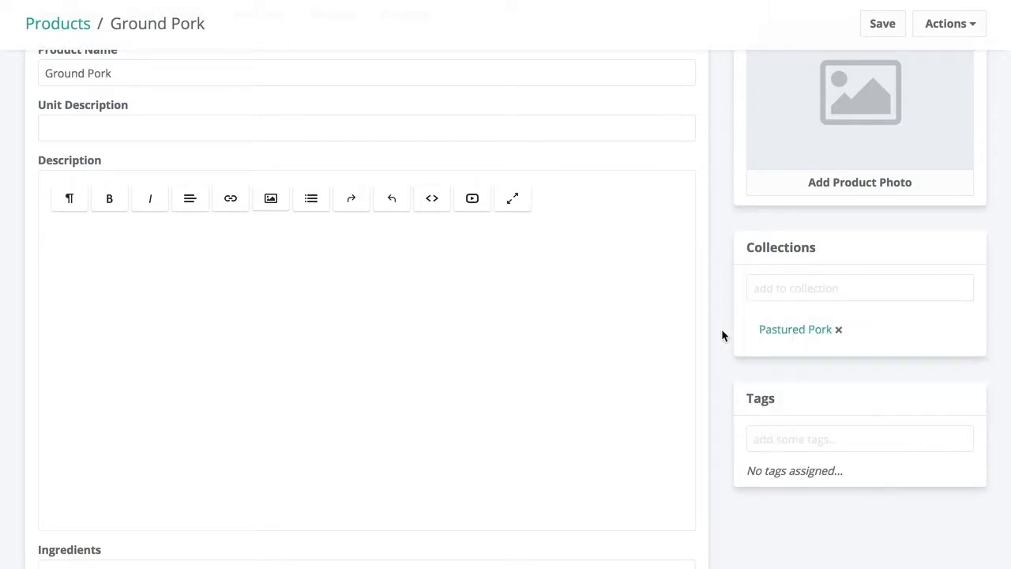
Review the tags and ingredients fields of the Ground Pork product.
scroll(727, 357, "down", 1)
left_click(782, 386)
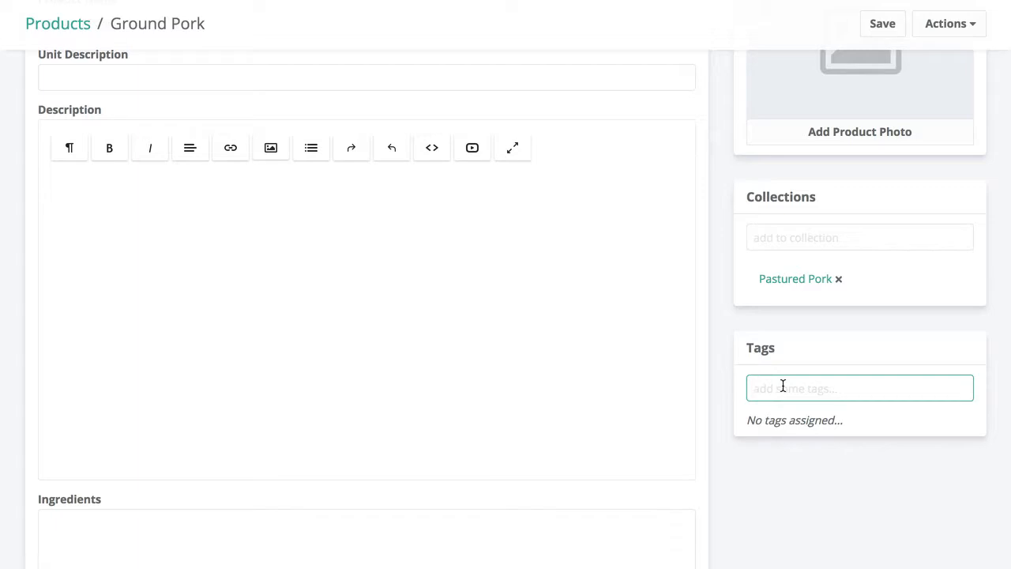
left_click(719, 392)
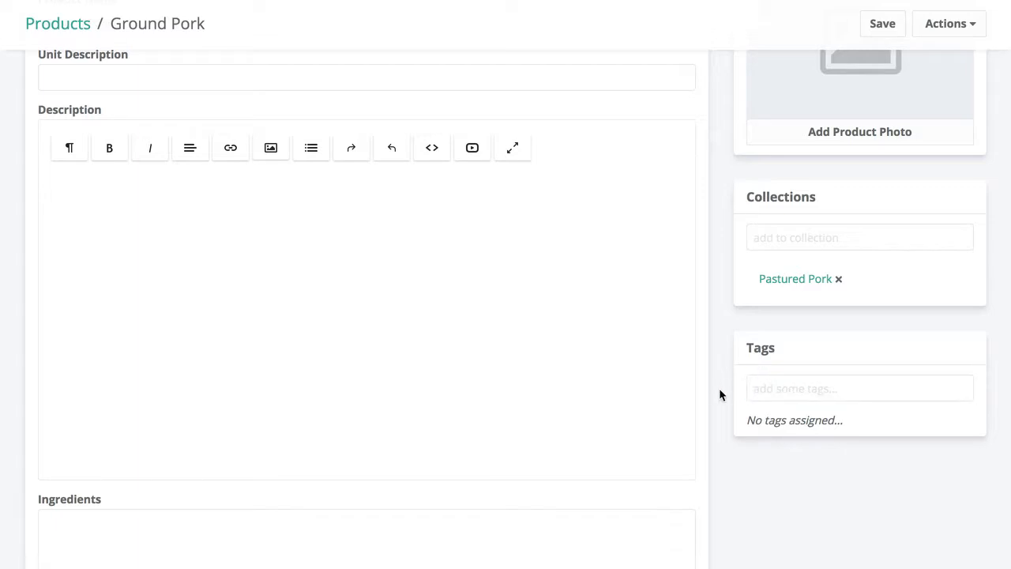
scroll(719, 388, "down", 3)
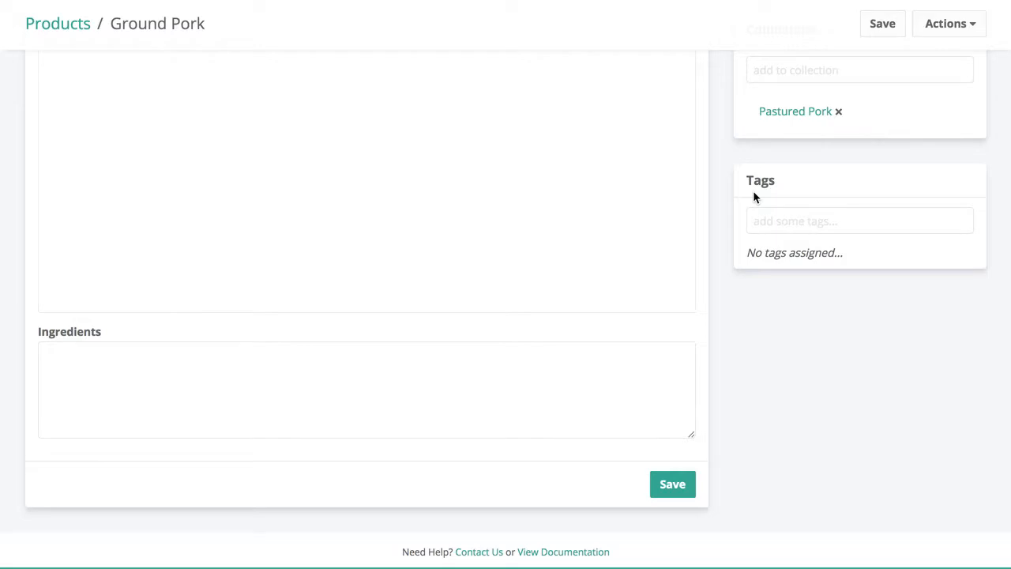
left_click(270, 383)
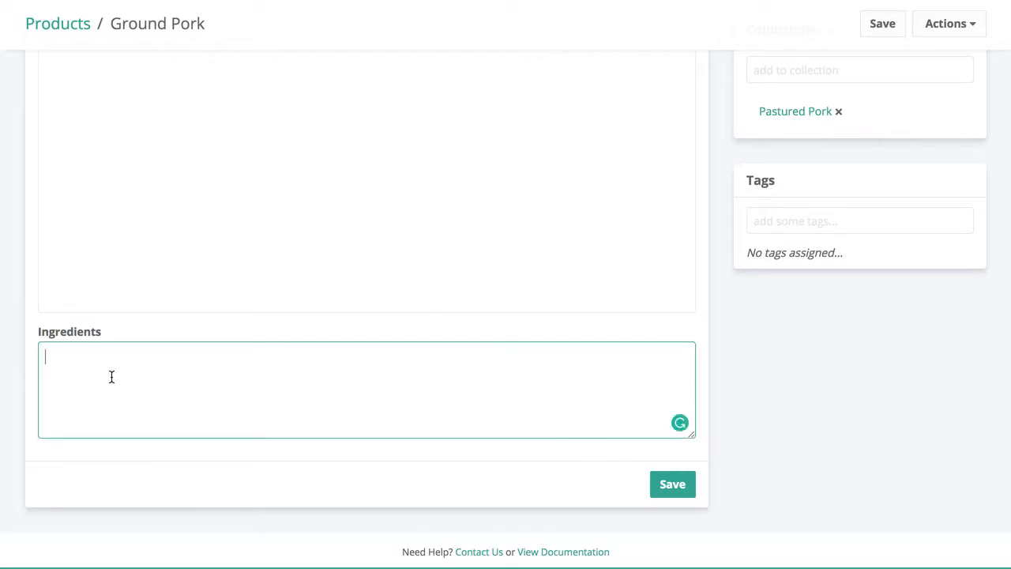
scroll(111, 377, "up", 5)
Examine the description editor's formatting tools, including its HTML code view and the video embed dialog.
left_click(103, 414)
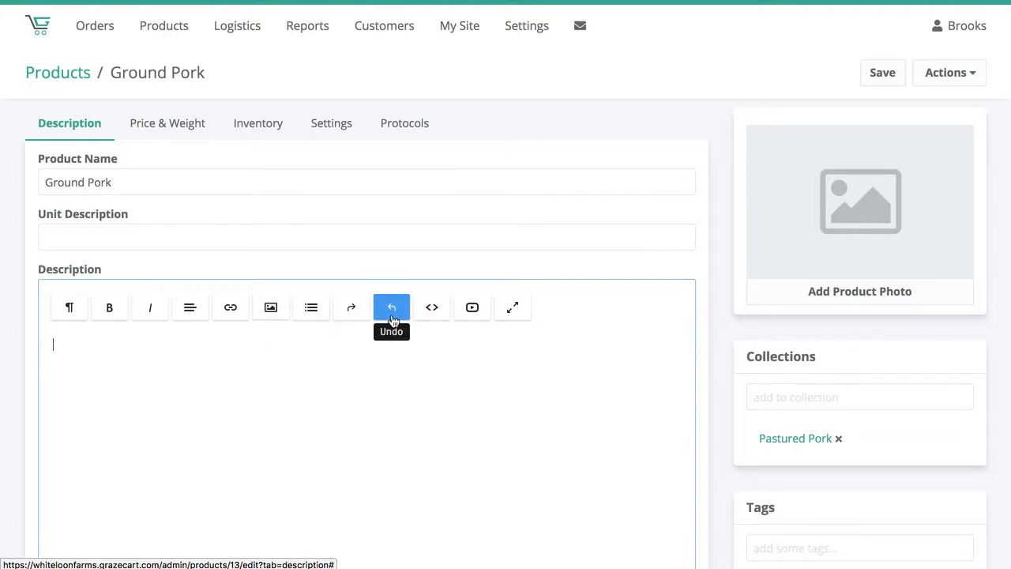
left_click(433, 311)
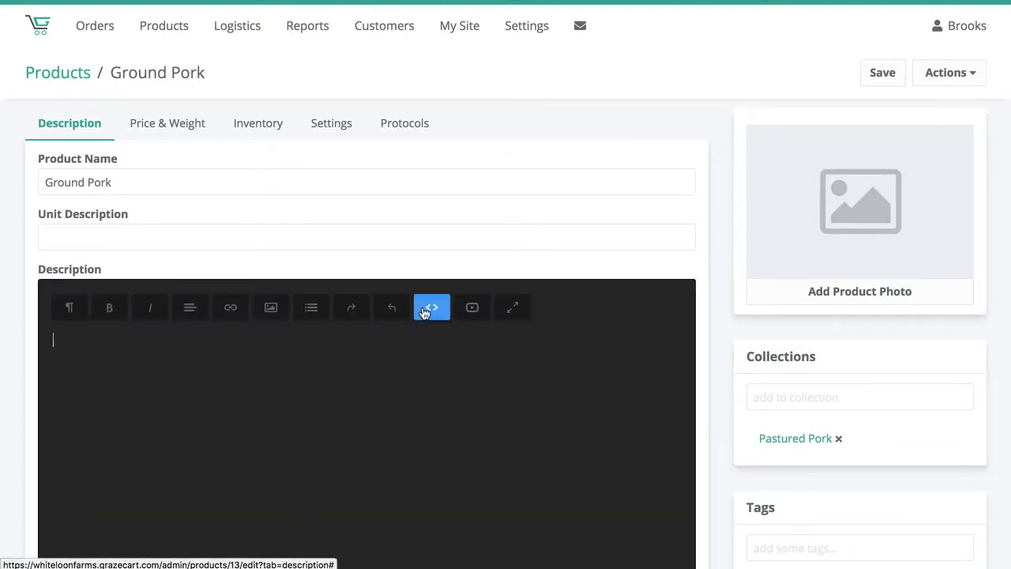
left_click(431, 308)
left_click(477, 311)
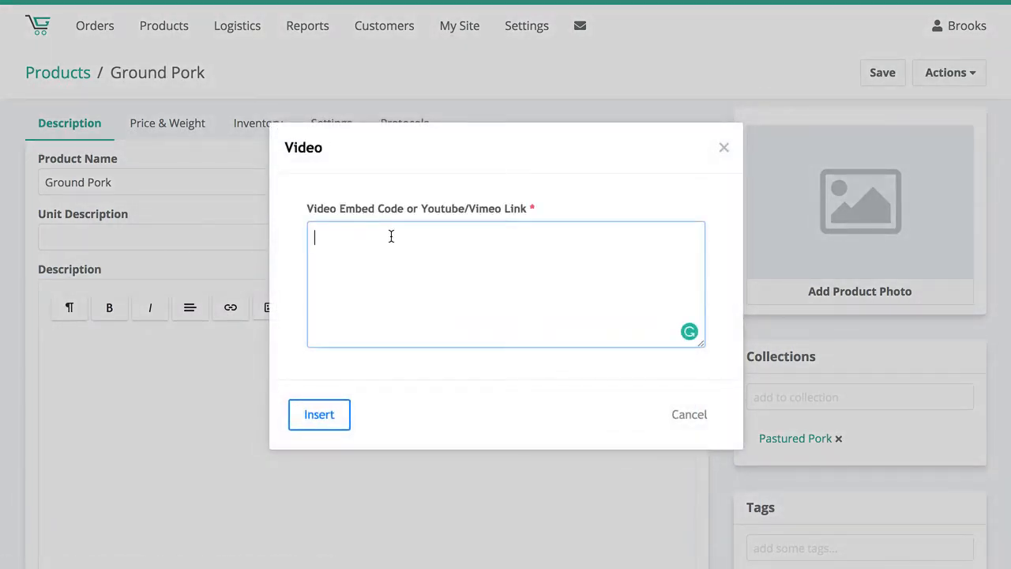
left_click(156, 436)
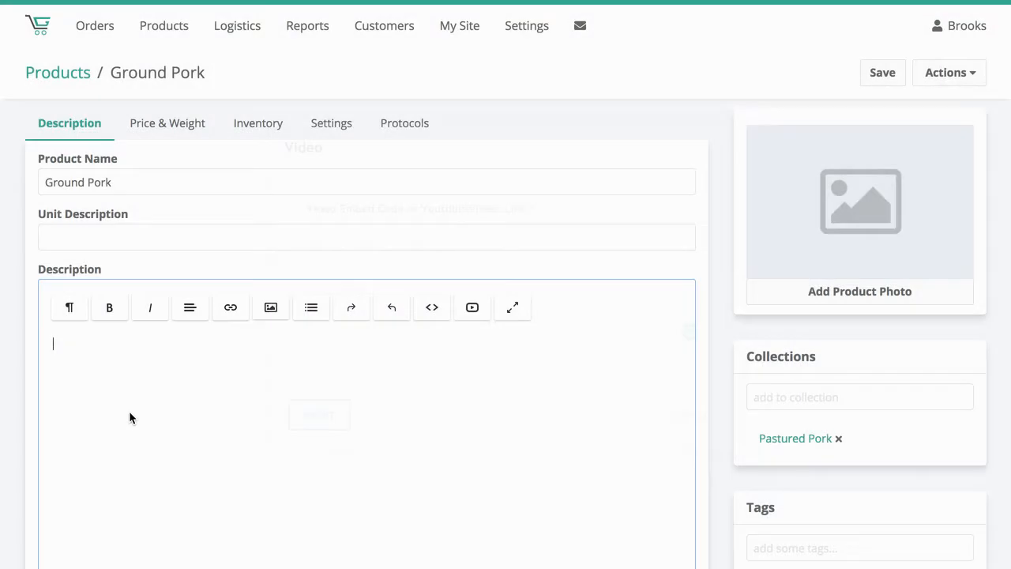
scroll(587, 425, "down", 1)
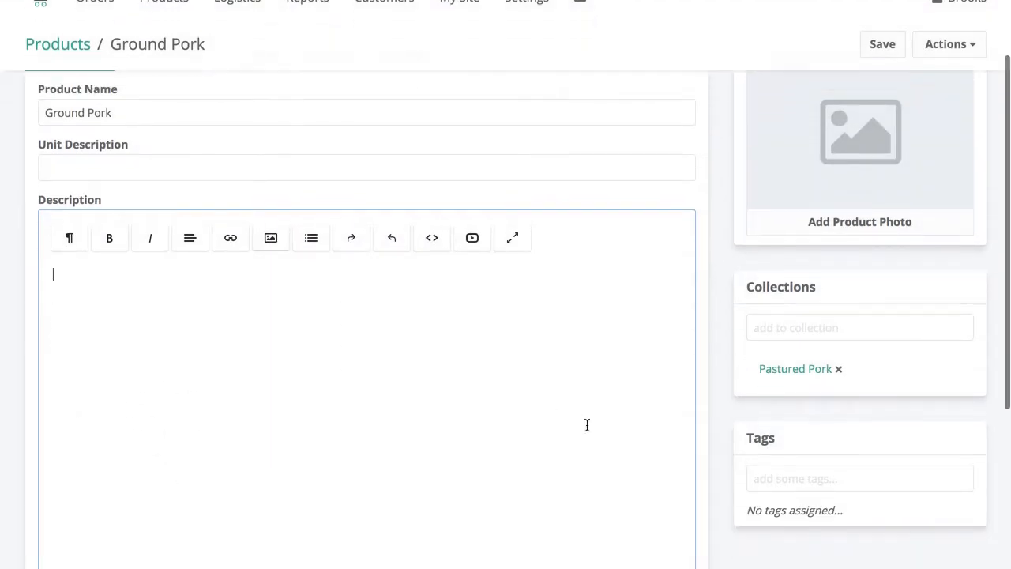
scroll(587, 425, "up", 2)
Put Ground Pork on sale with a sale price of $7, and save the pricing.
left_click(183, 148)
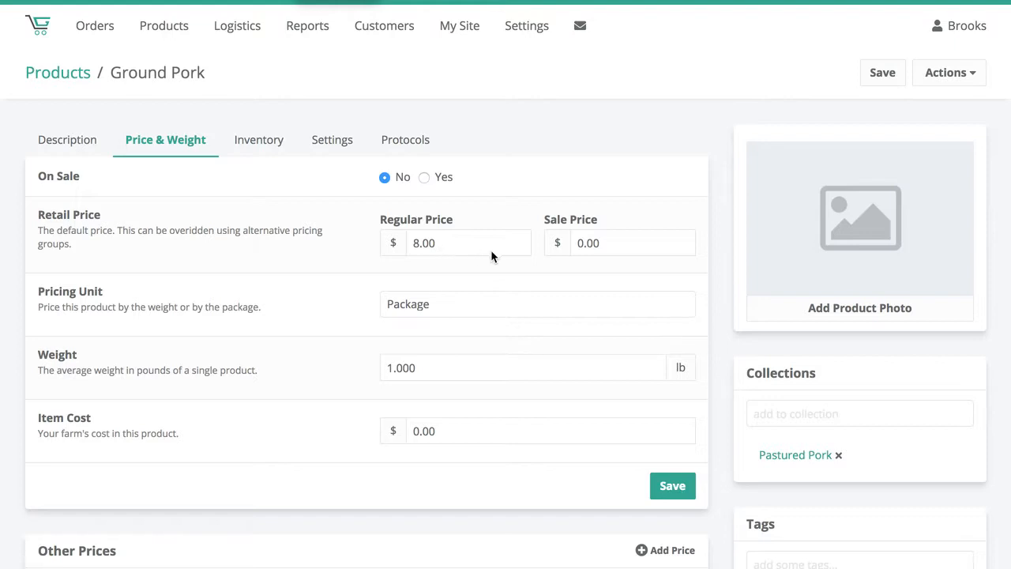
left_click(568, 241)
type("7")
left_click(508, 210)
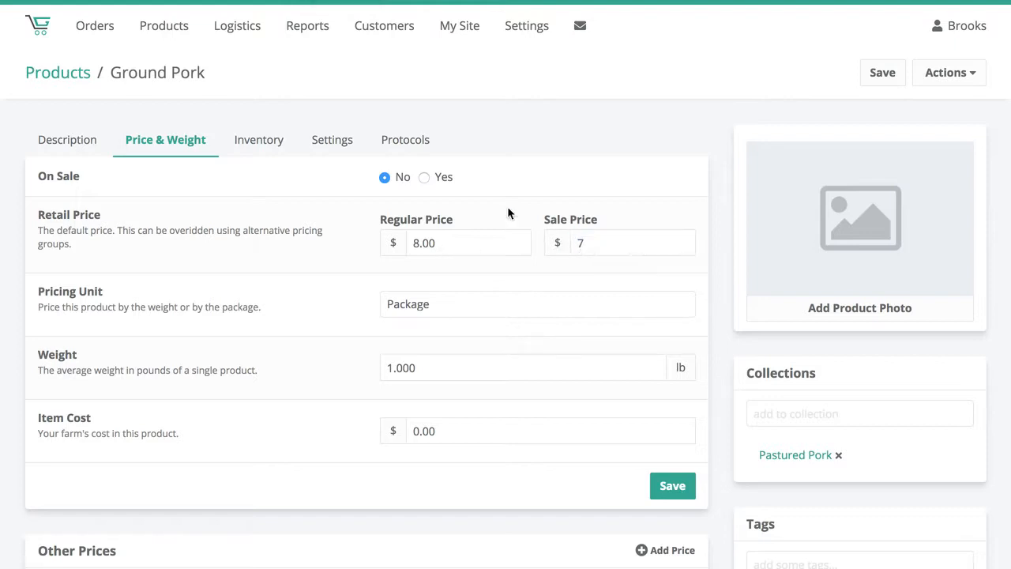
left_click(423, 178)
left_click(670, 488)
Review the product's pricing unit options, item cost field and alternative prices section.
left_click(463, 313)
left_click(337, 306)
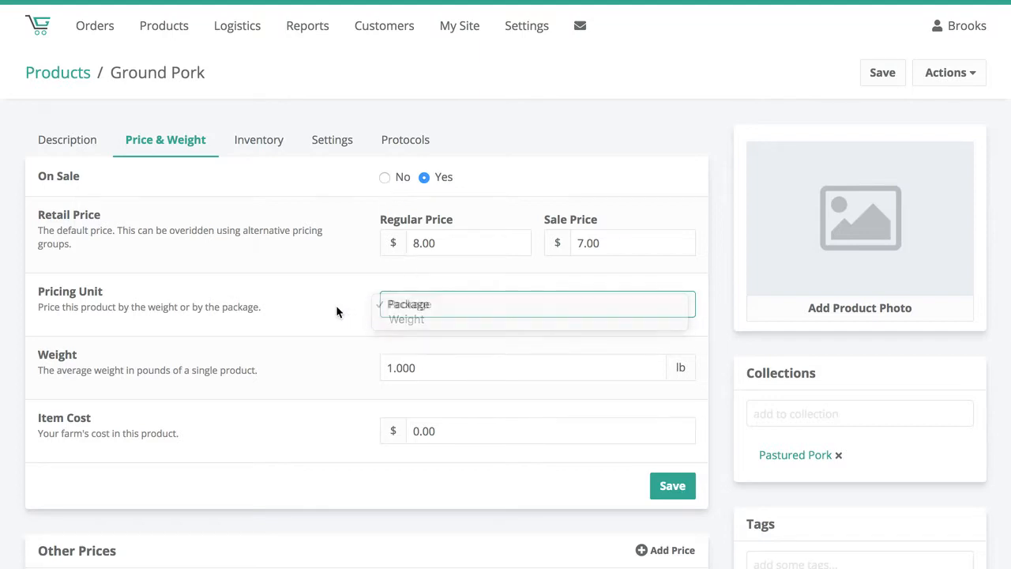
scroll(380, 317, "down", 2)
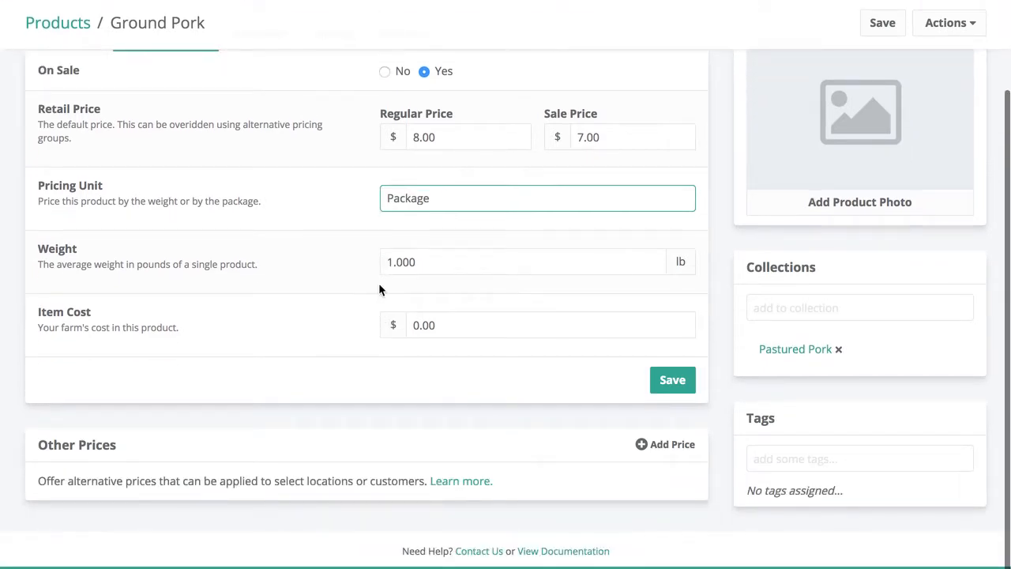
left_click(478, 329)
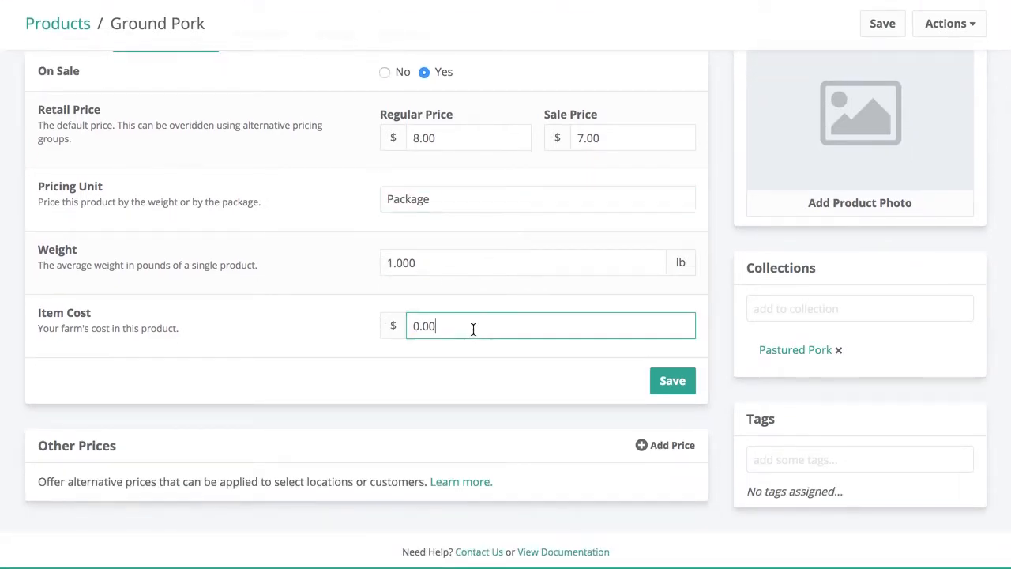
left_click_drag(478, 328, 384, 331)
left_click(380, 338)
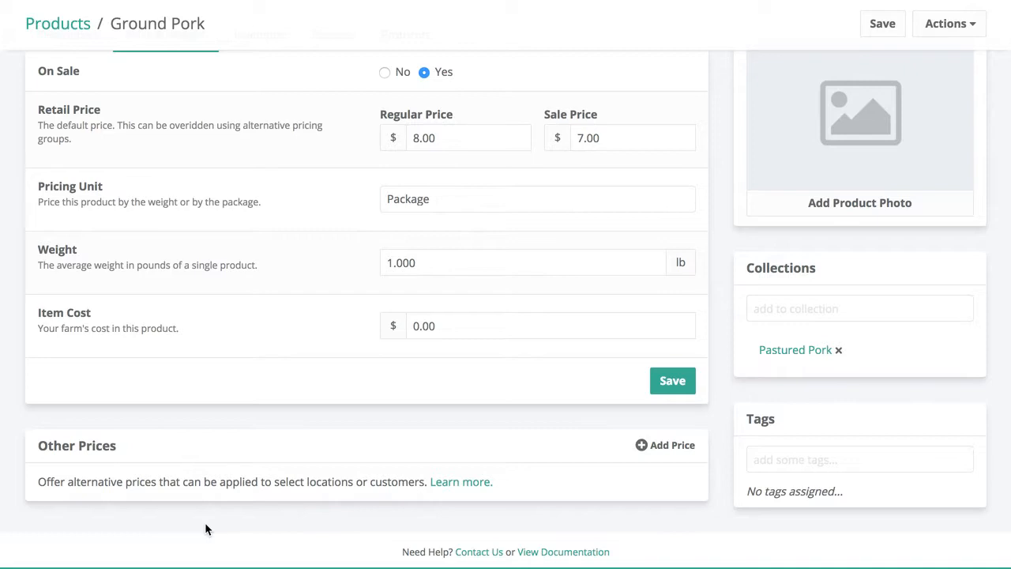
scroll(237, 479, "up", 3)
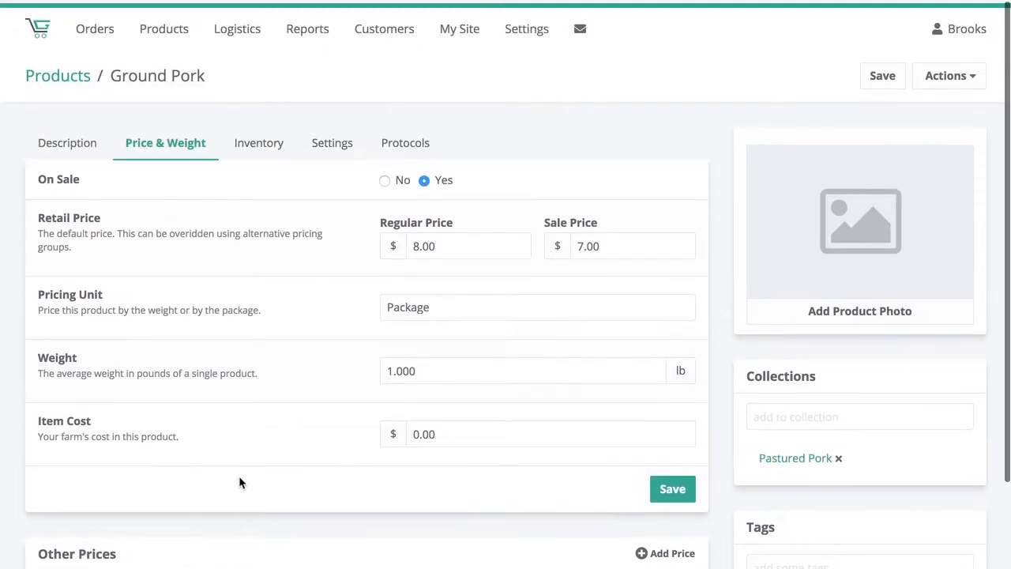
Set the online store inventory for Ground Pork to 10.
left_click(267, 150)
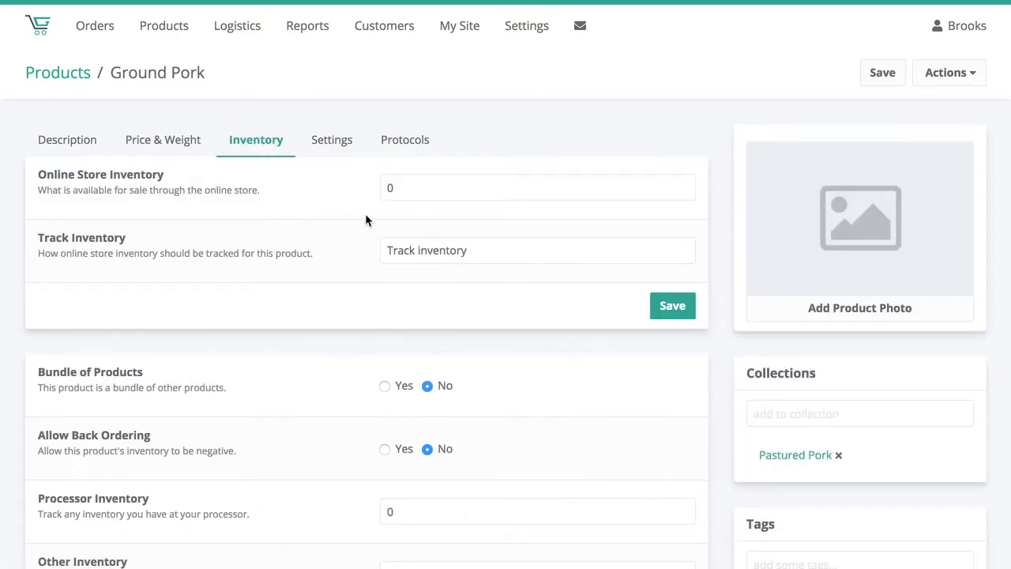
left_click_drag(467, 187, 379, 178)
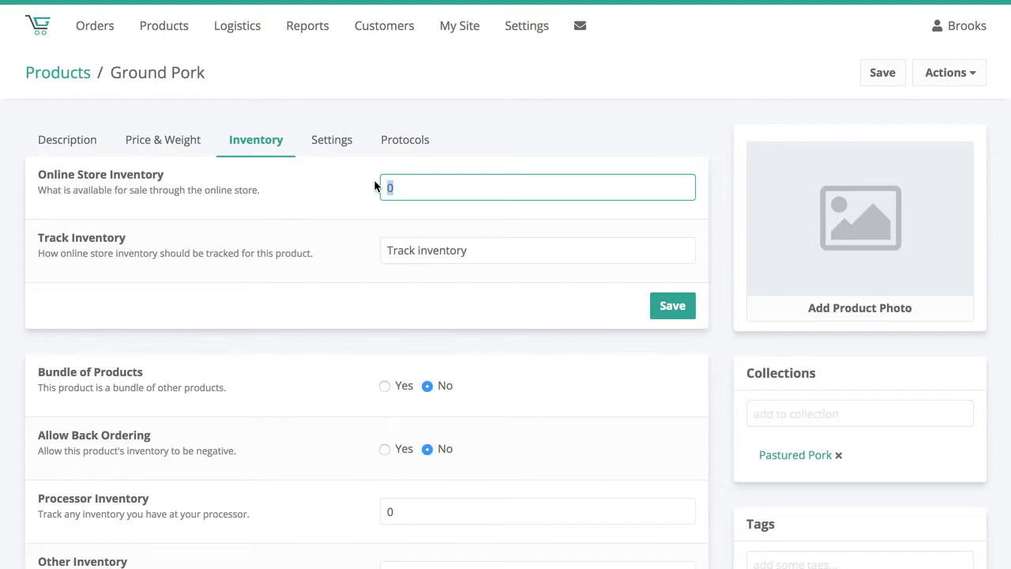
type("10")
left_click(352, 187)
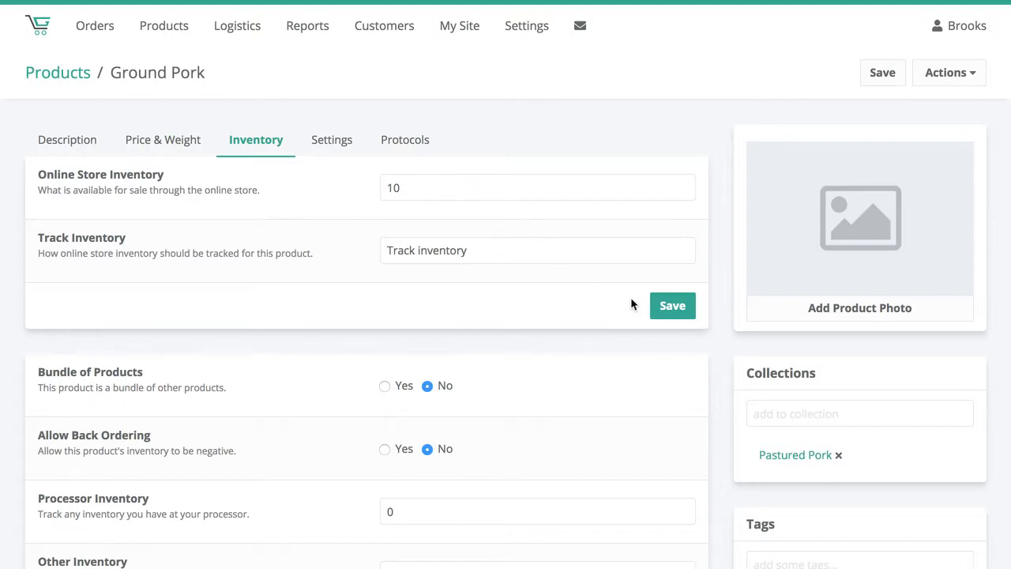
Set Ground Pork's inventory tracking to Do not track inventory, and save.
scroll(456, 284, "down", 3)
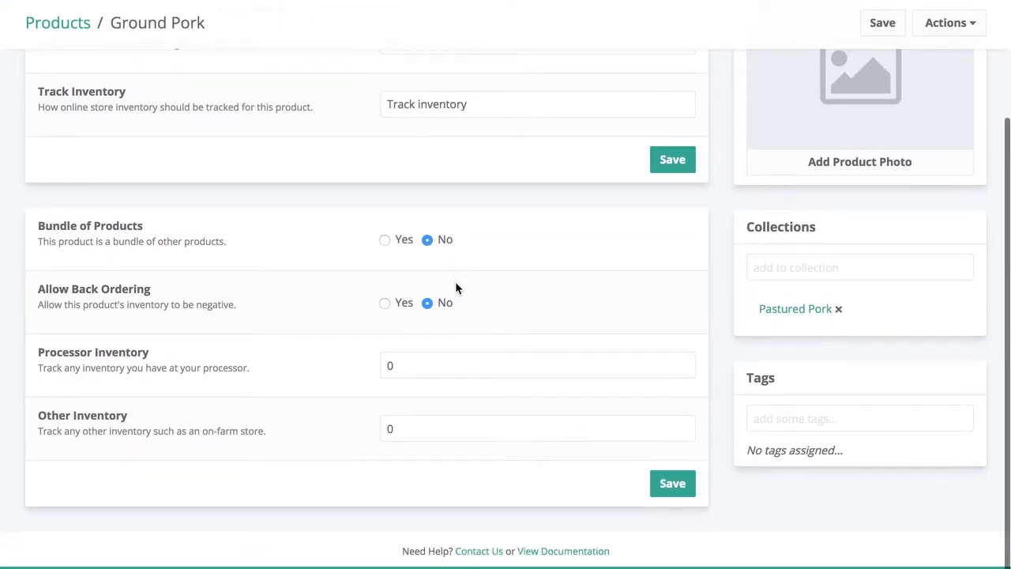
scroll(444, 237, "up", 2)
scroll(452, 105, "up", 2)
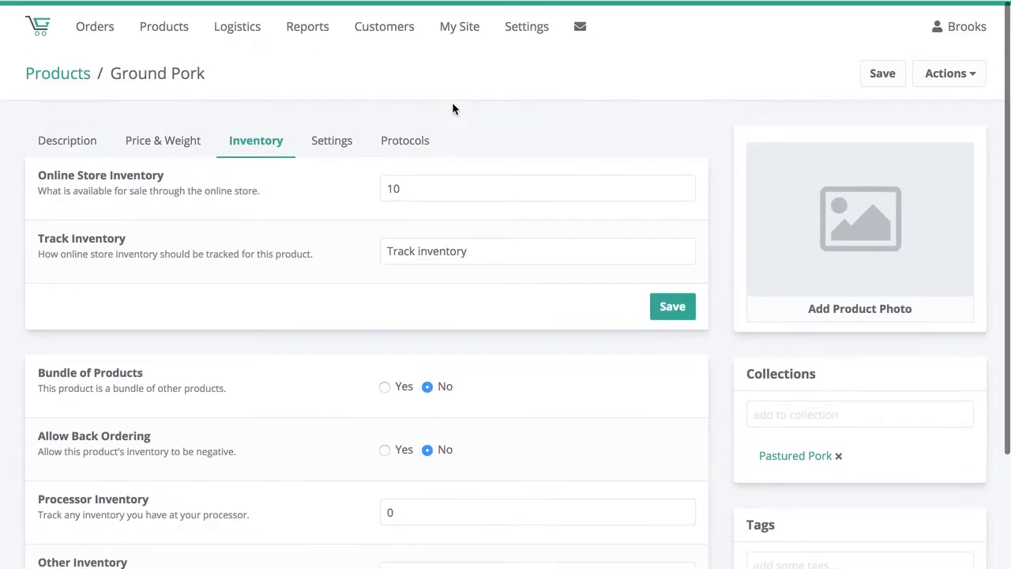
left_click(456, 253)
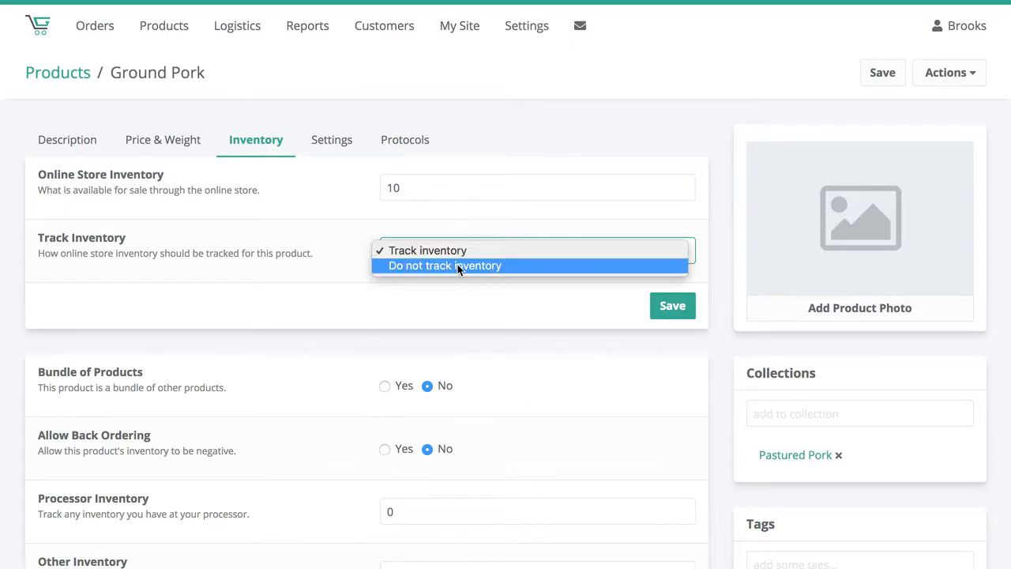
left_click(449, 266)
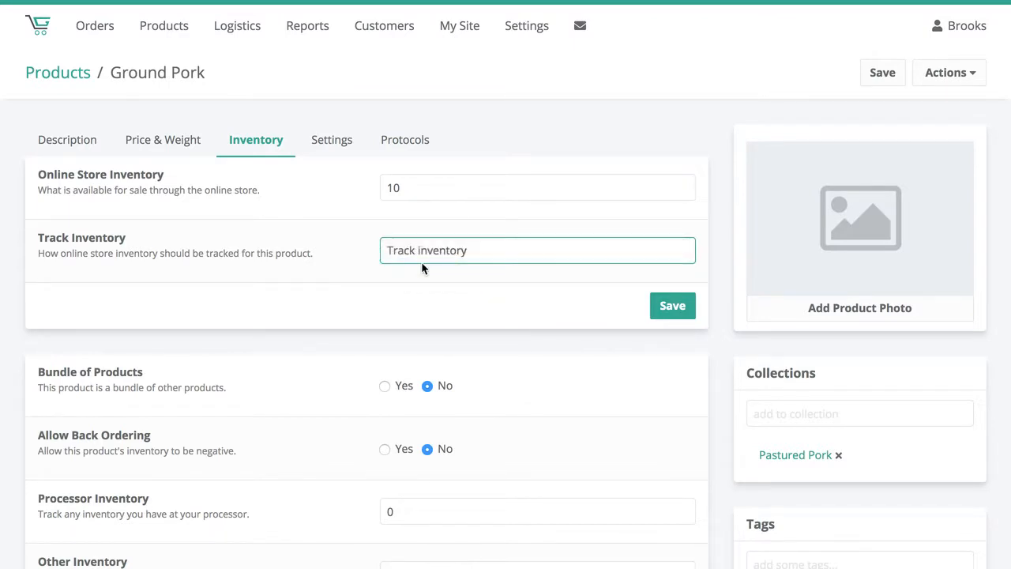
left_click(672, 308)
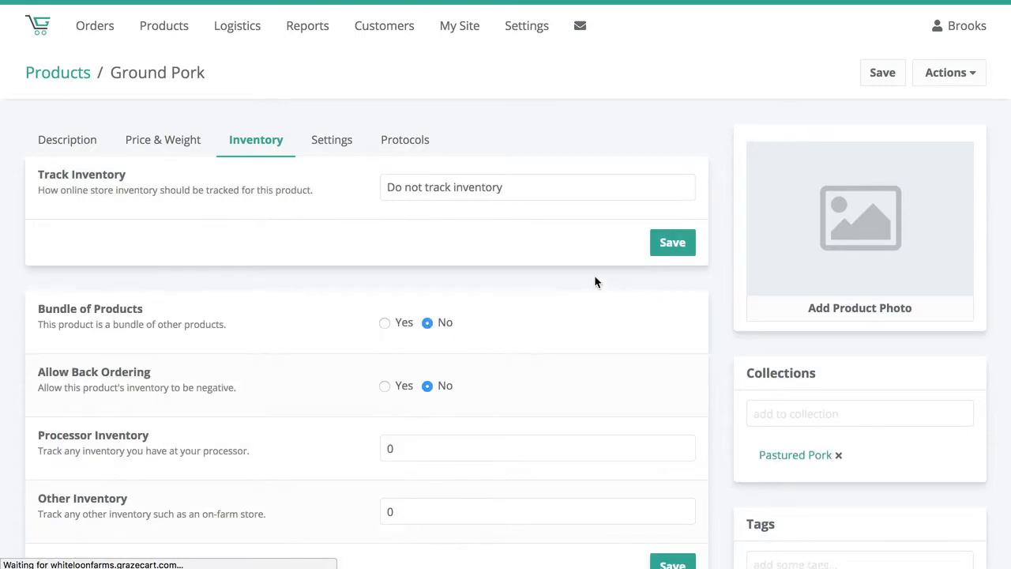
Switch the product's inventory tracking back to Track inventory, and save.
left_click(459, 186)
left_click(457, 172)
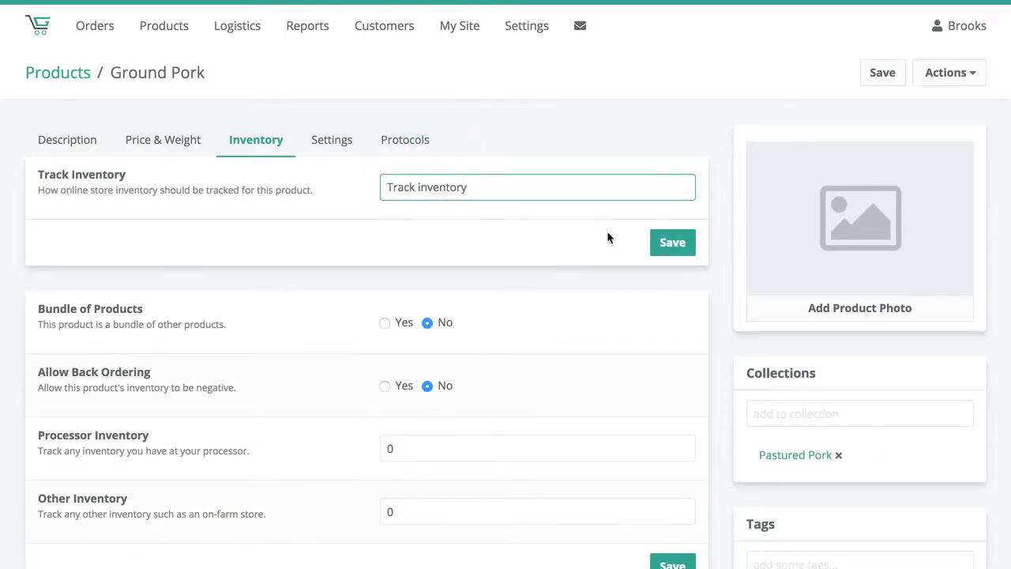
left_click(675, 243)
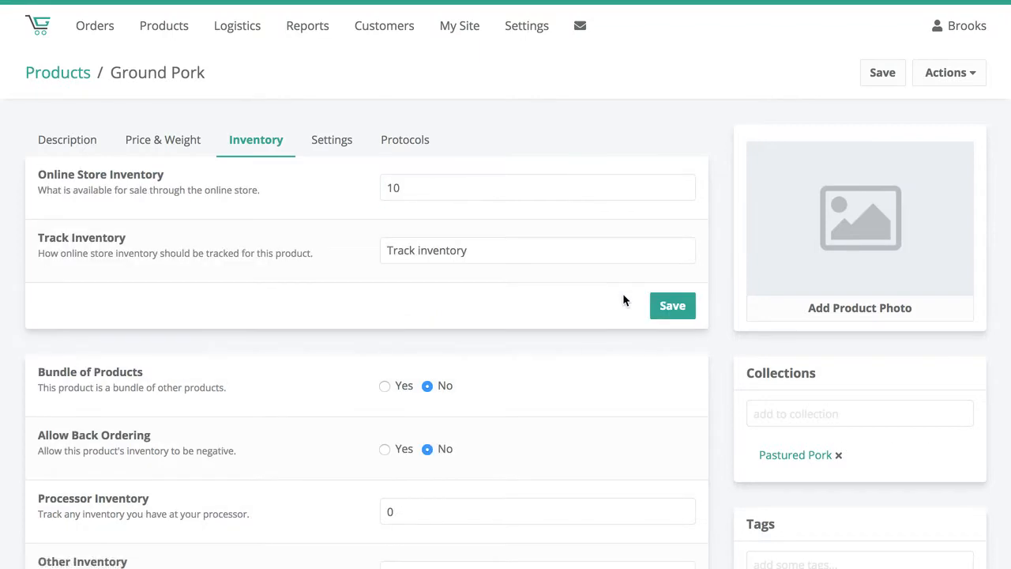
Mark Ground Pork as a bundle of products, save, and open its bundle contents.
scroll(623, 293, "down", 3)
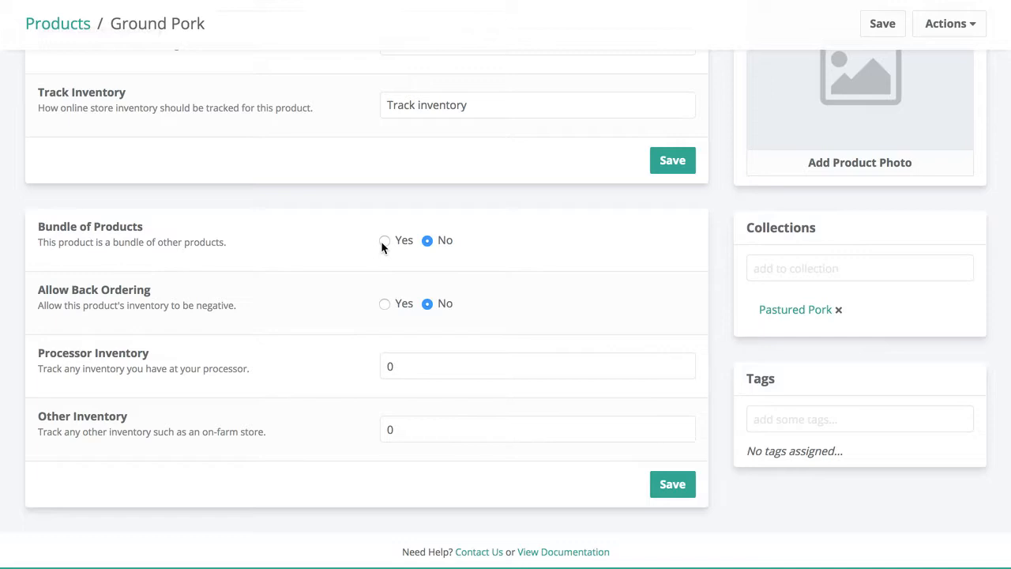
left_click(382, 241)
left_click(690, 488)
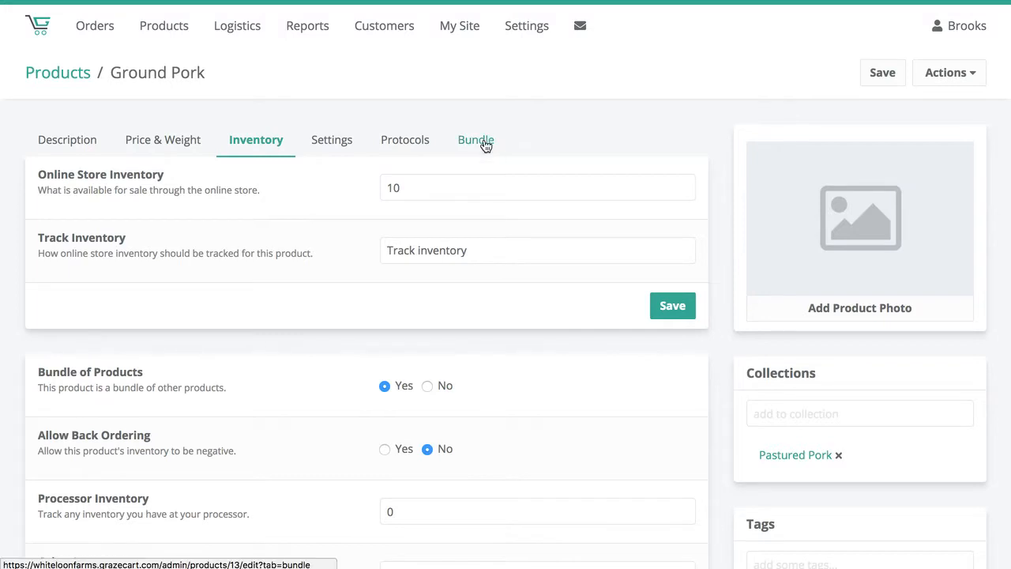
left_click(458, 136)
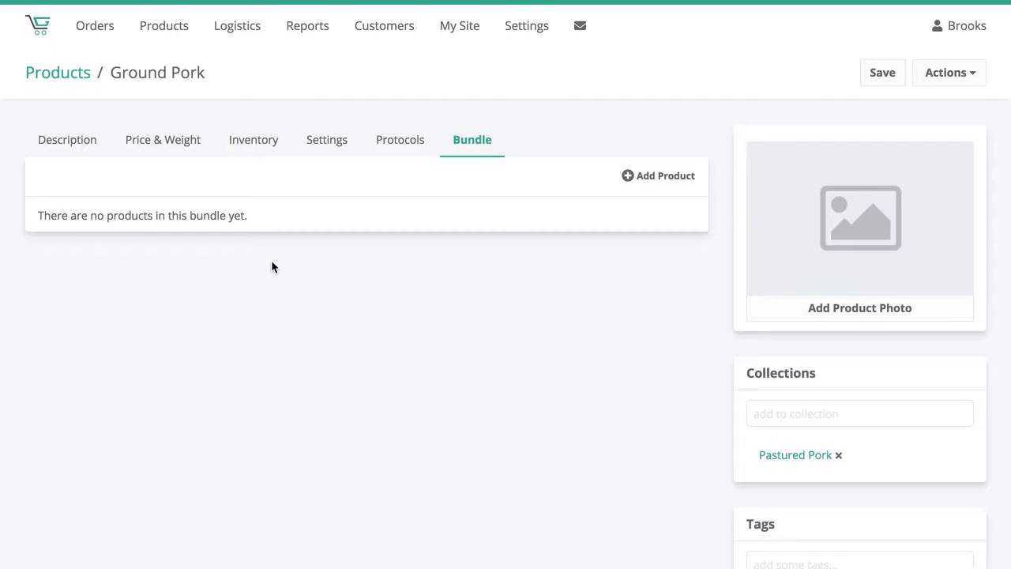
Add Ground Sirloin (Sample) to the bundle with a quantity of 5.
left_click(643, 177)
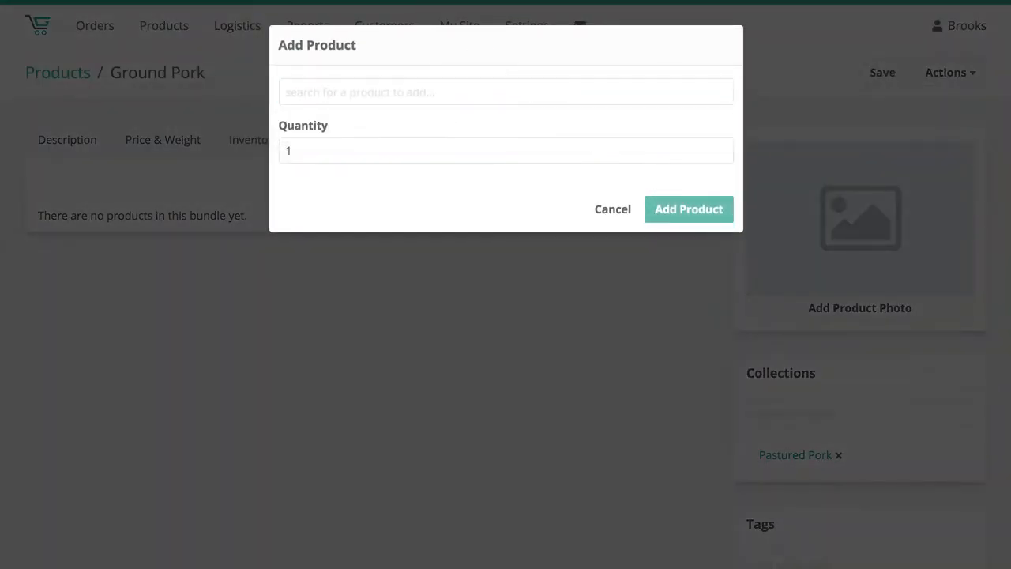
left_click(373, 97)
type("grou")
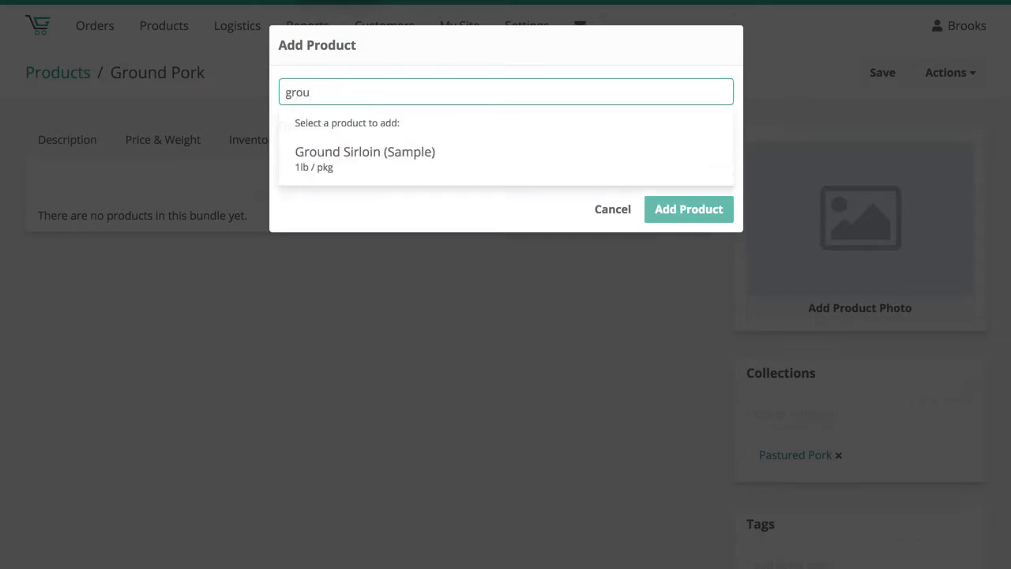
left_click(379, 153)
left_click(334, 149)
double_click(333, 147)
type("5")
left_click(687, 220)
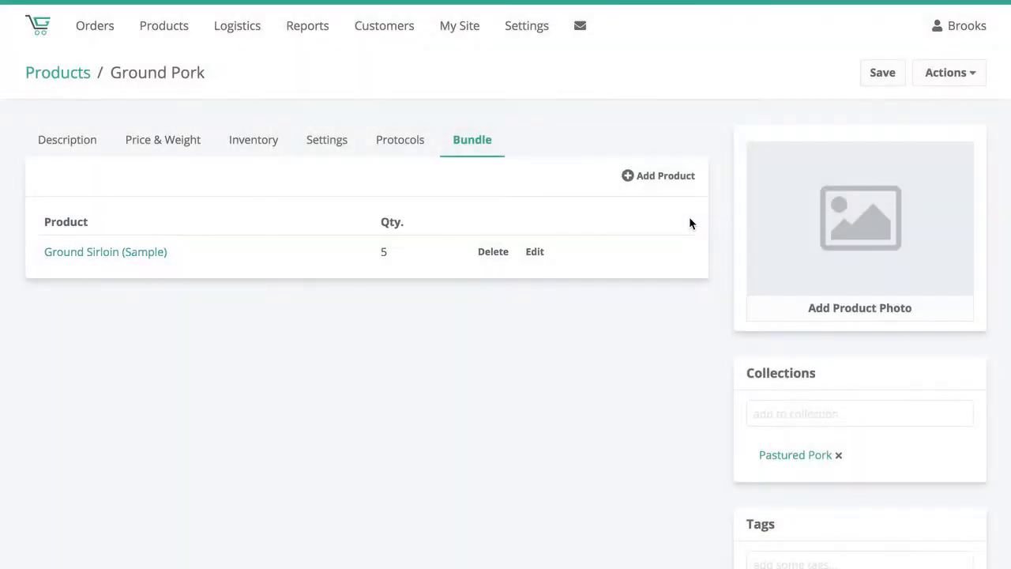
Add Pork Chop (Sample) to the bundle with a quantity of 5, and save the product.
left_click(659, 177)
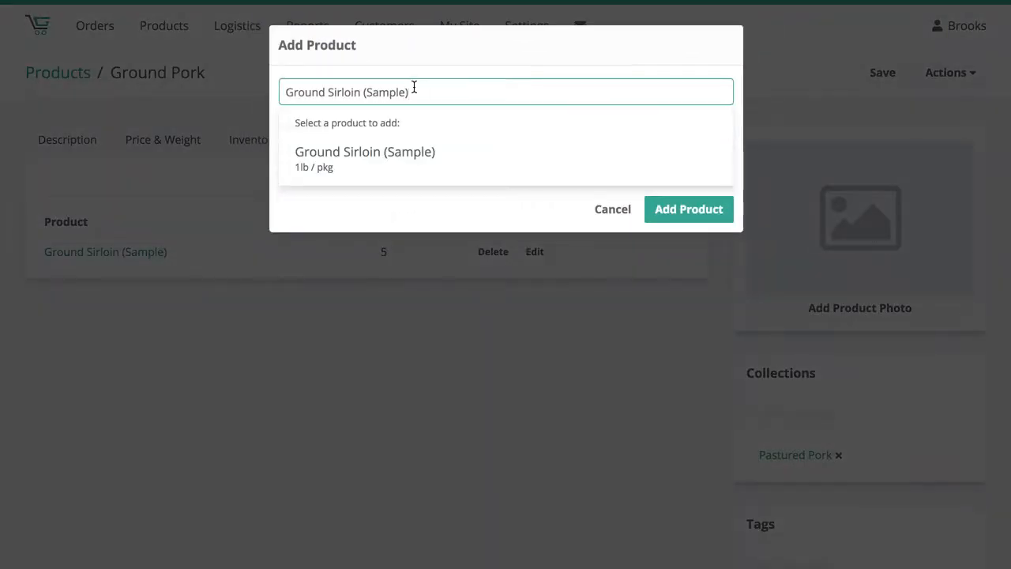
triple_click(413, 90)
key("BackSpace")
type("egg")
key("BackSpace")
key("BackSpace")
key("BackSpace")
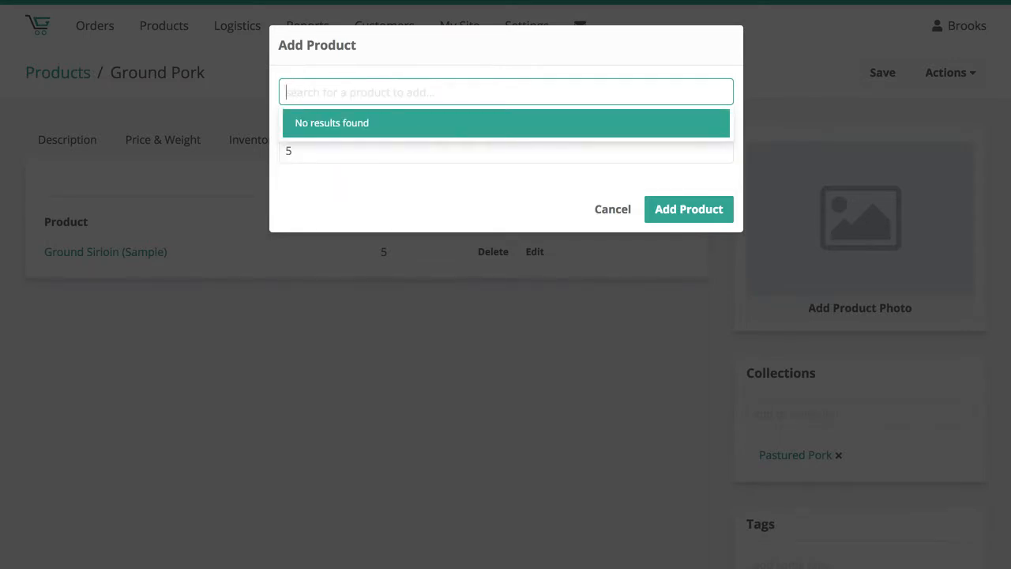
type("chop")
left_click(379, 161)
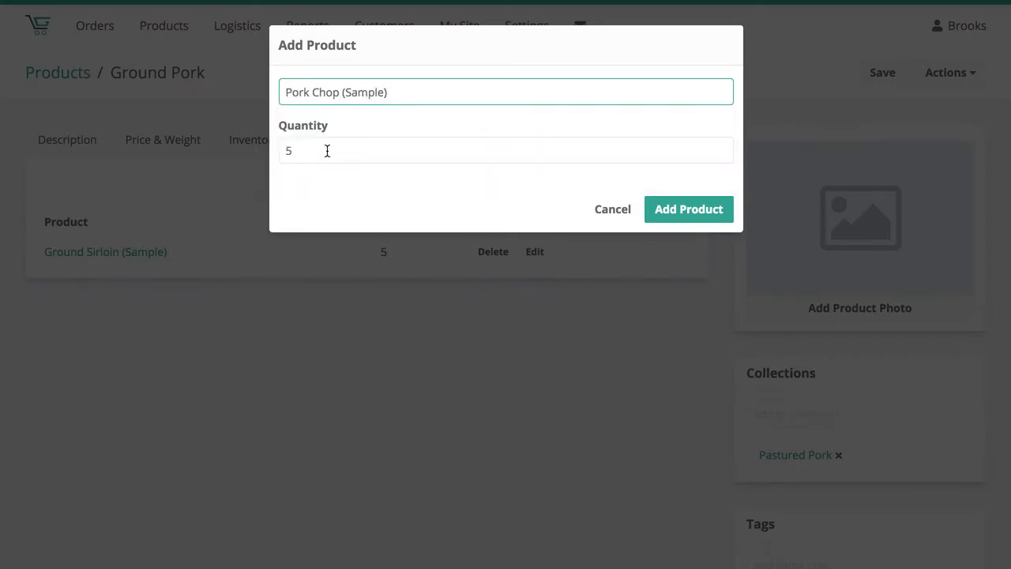
left_click(689, 210)
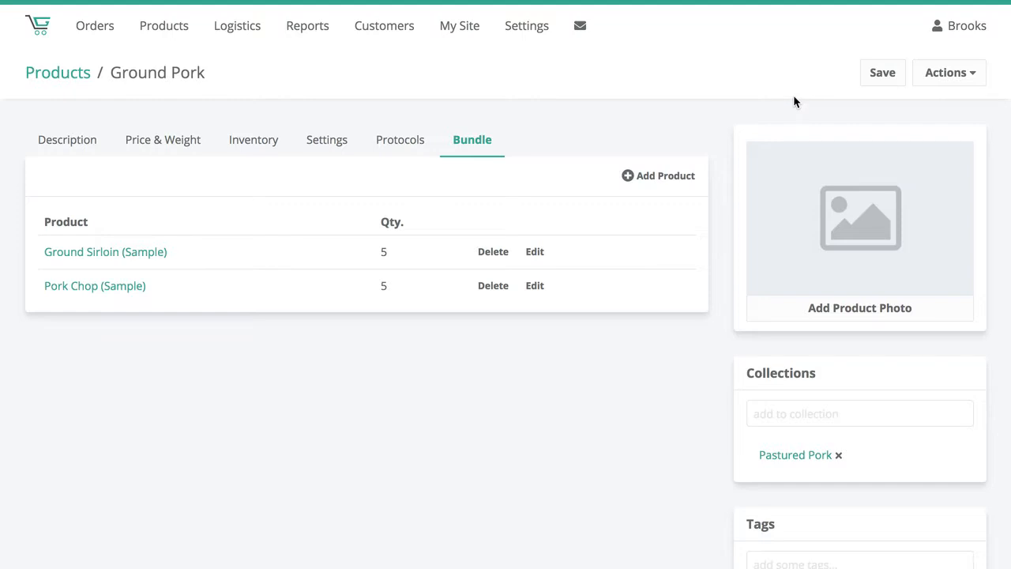
left_click(880, 78)
left_click_drag(372, 252, 387, 254)
left_click_drag(367, 290, 400, 289)
Remove both Ground Sirloin (Sample) and Pork Chop (Sample) from the bundle.
left_click(493, 252)
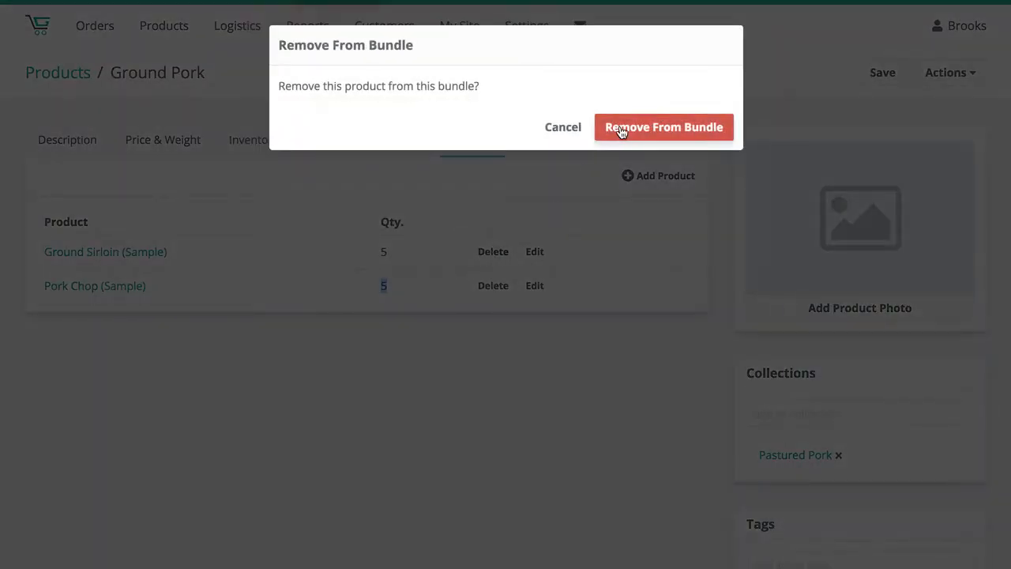
left_click(620, 131)
left_click(474, 252)
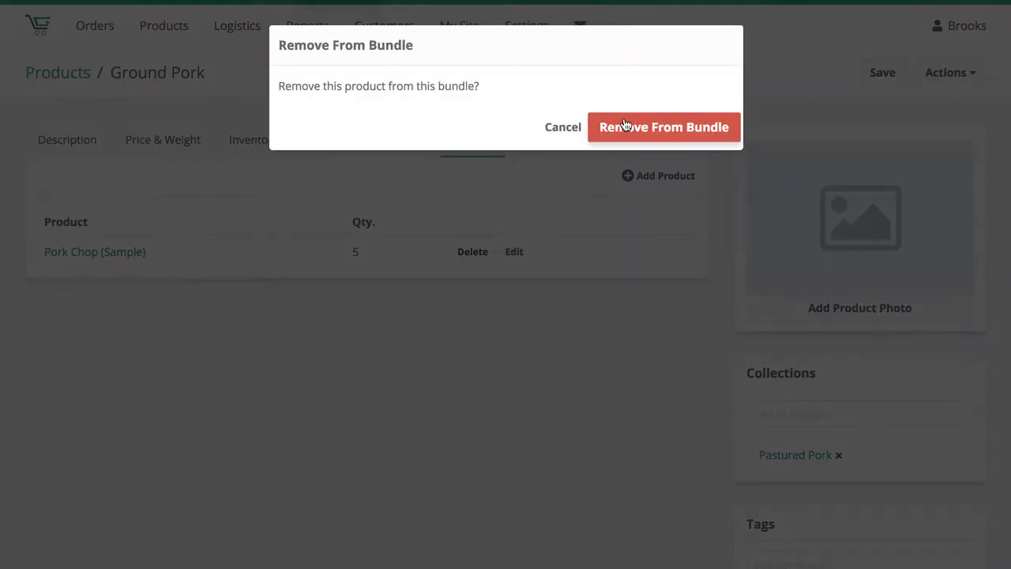
left_click(624, 126)
Set Bundle of Products back to No in the inventory settings, and save.
left_click(263, 142)
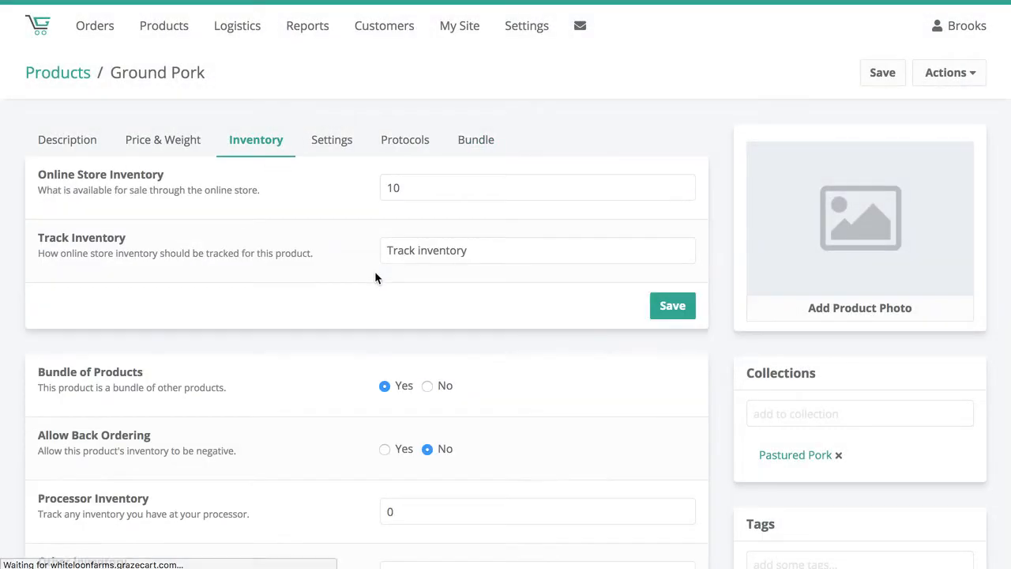
scroll(375, 271, "down", 3)
left_click(429, 240)
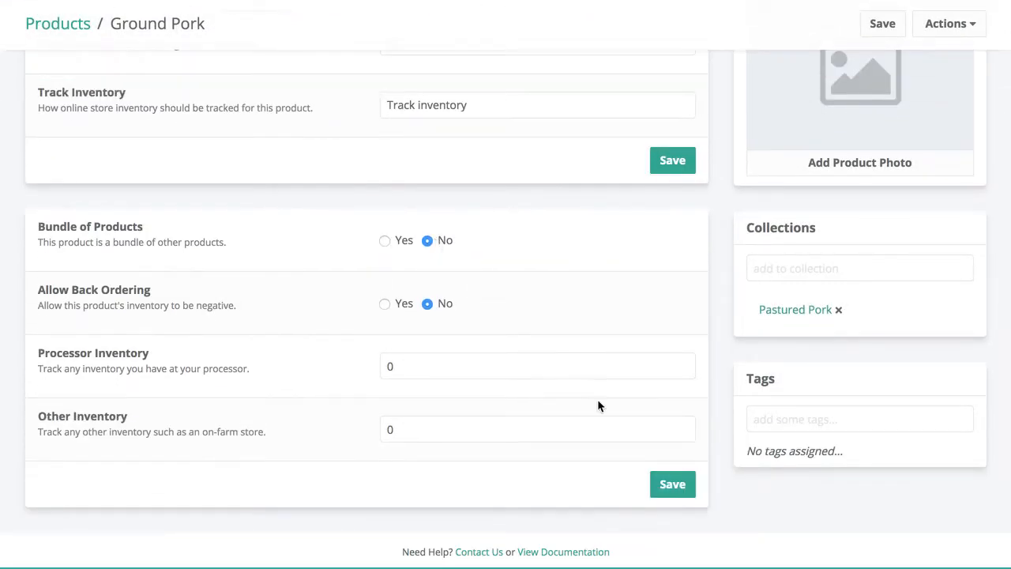
left_click(672, 483)
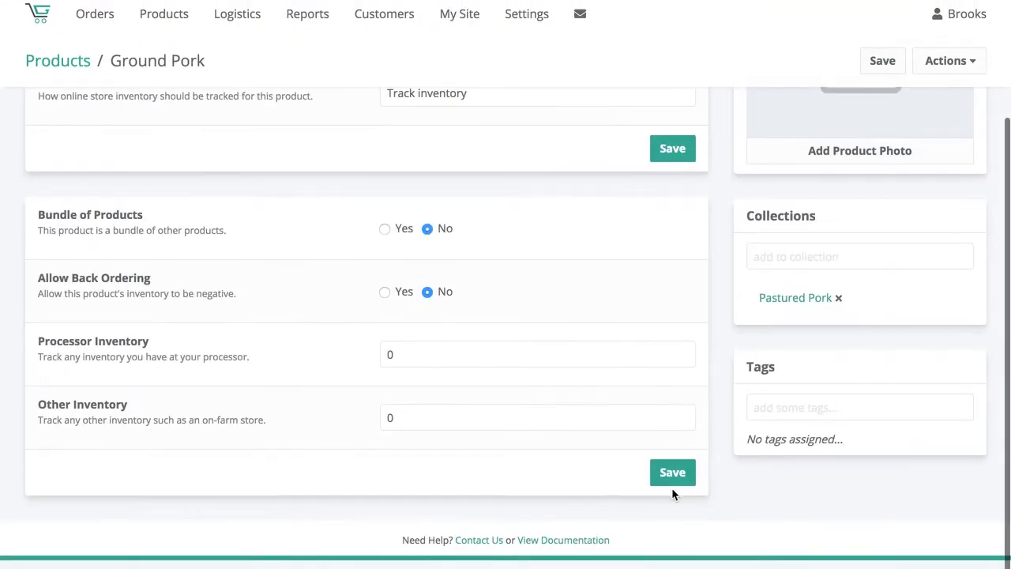
Review the Processor Inventory and Other Inventory fields of Ground Pork.
left_click_drag(474, 367, 368, 365)
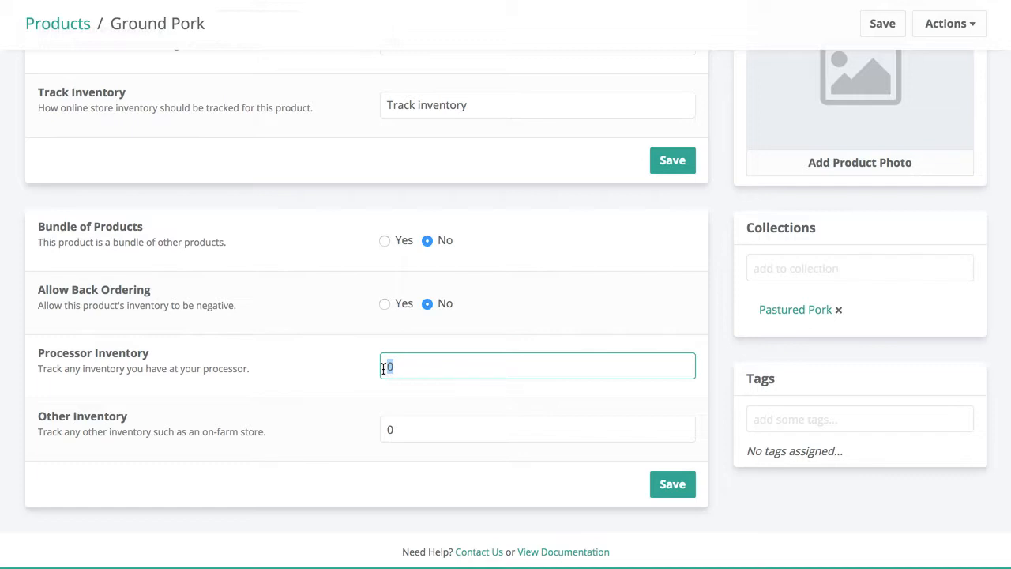
triple_click(118, 353)
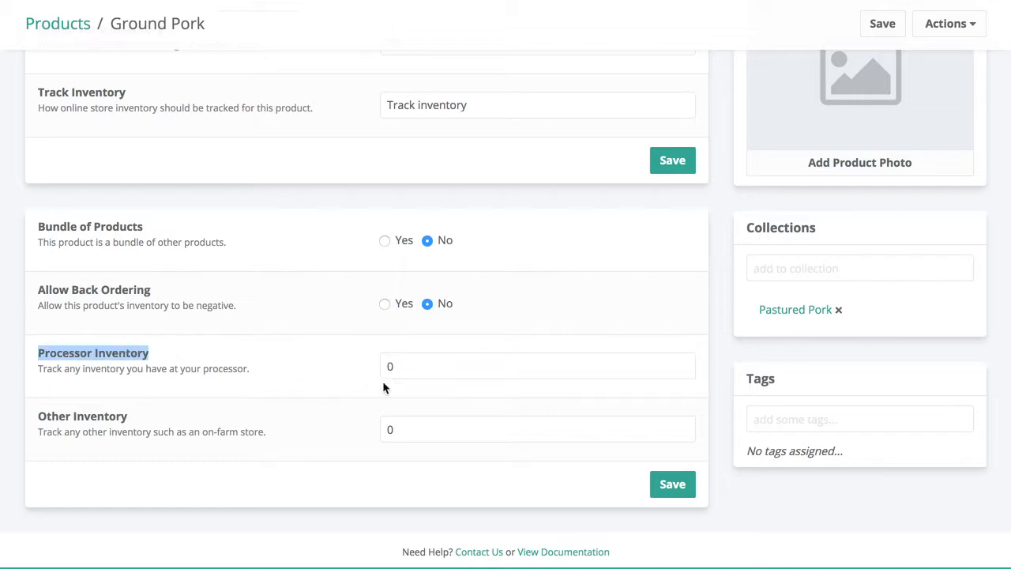
left_click(422, 365)
left_click_drag(388, 363, 383, 356)
left_click(342, 362)
left_click_drag(448, 430, 383, 428)
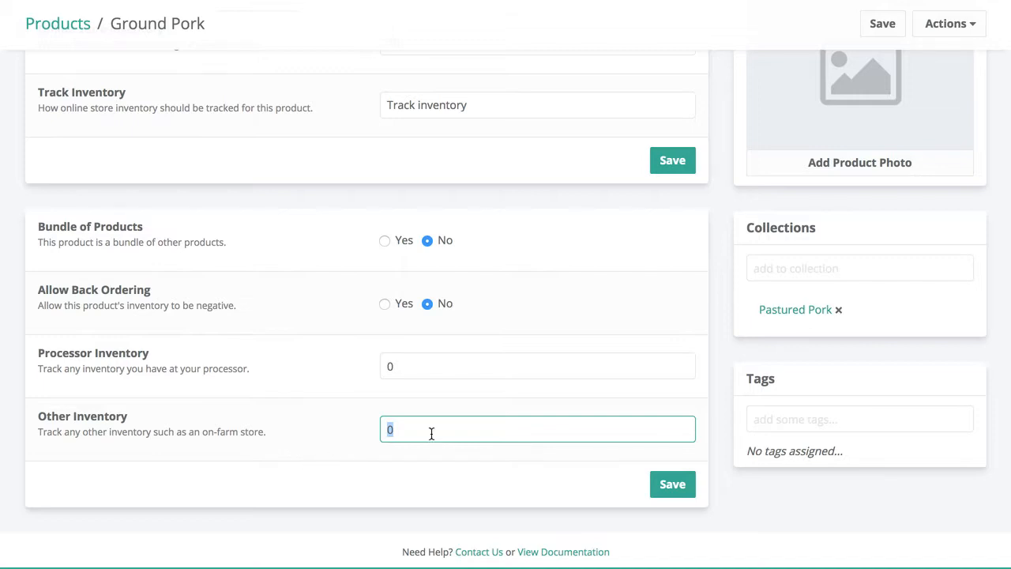
Set the product's store visibility to No and save, and return it to Yes and save again.
scroll(432, 432, "up", 3)
left_click(338, 157)
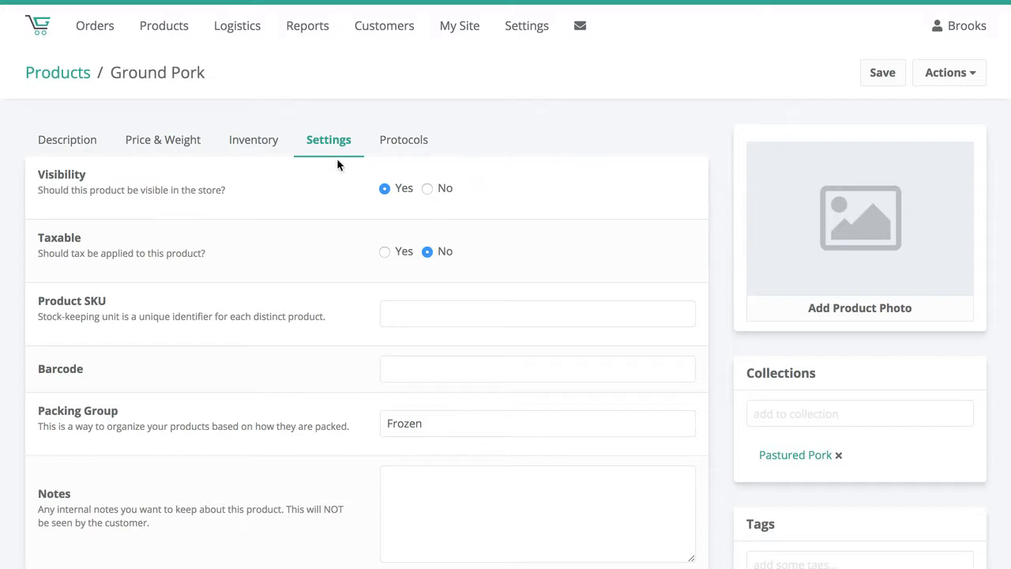
left_click(426, 189)
left_click(882, 73)
left_click(387, 188)
left_click(881, 73)
Review the product's settings, from taxability, SKU and packing group to vendor, keywords, customer limit, order minimum and exclusivity.
scroll(376, 251, "down", 1)
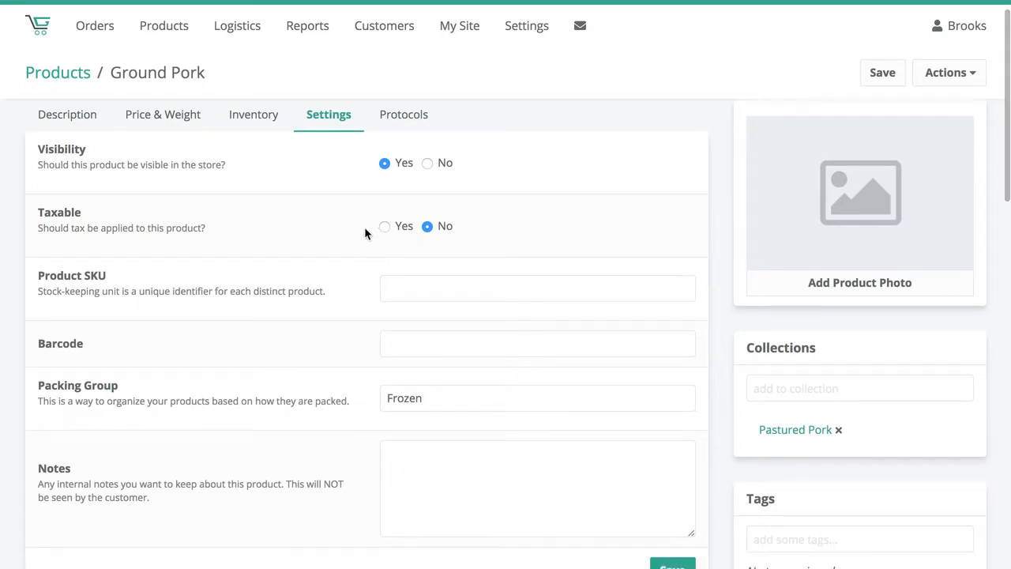
scroll(386, 225, "down", 2)
scroll(387, 225, "down", 1)
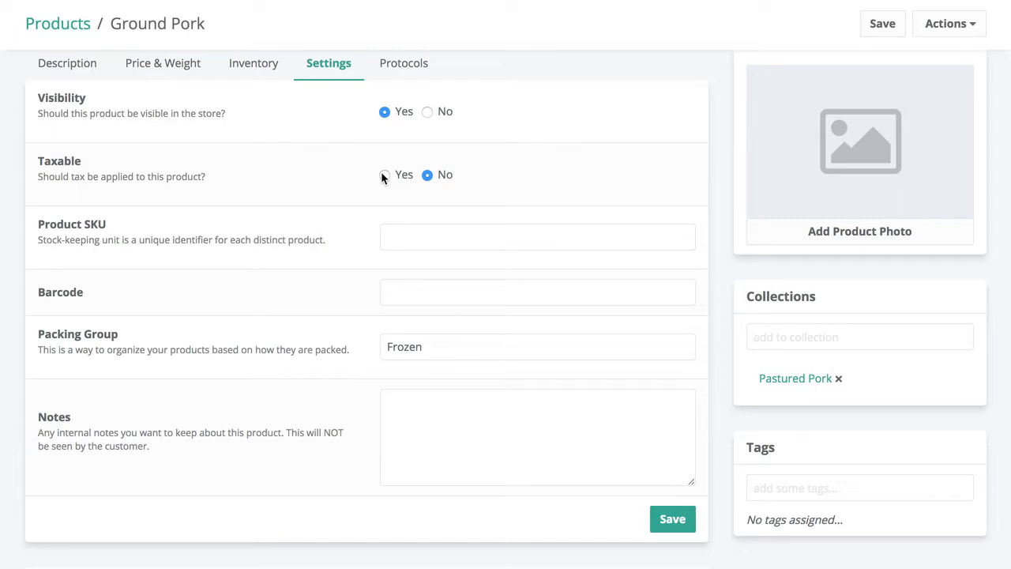
scroll(381, 177, "up", 1)
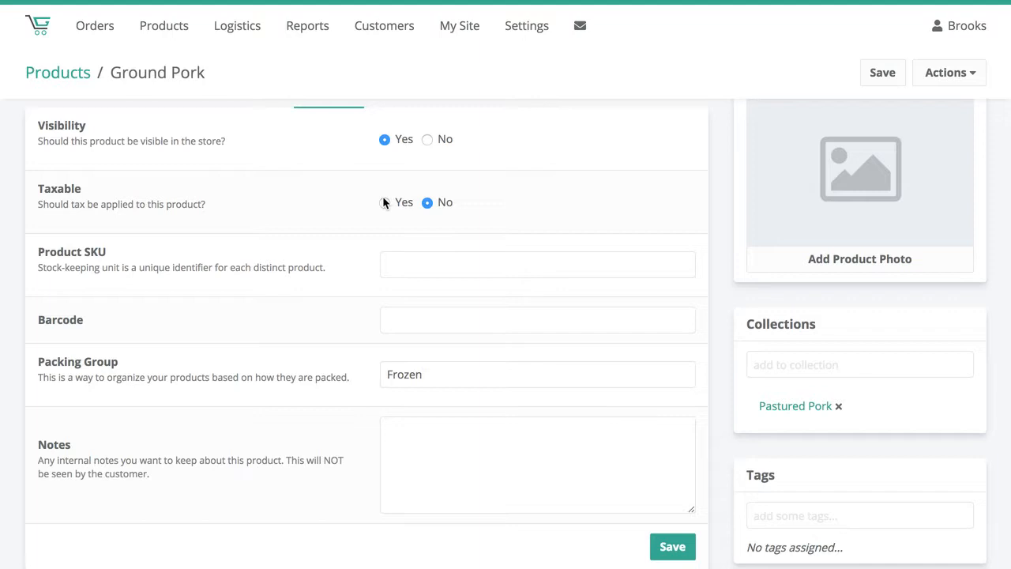
scroll(383, 203, "down", 2)
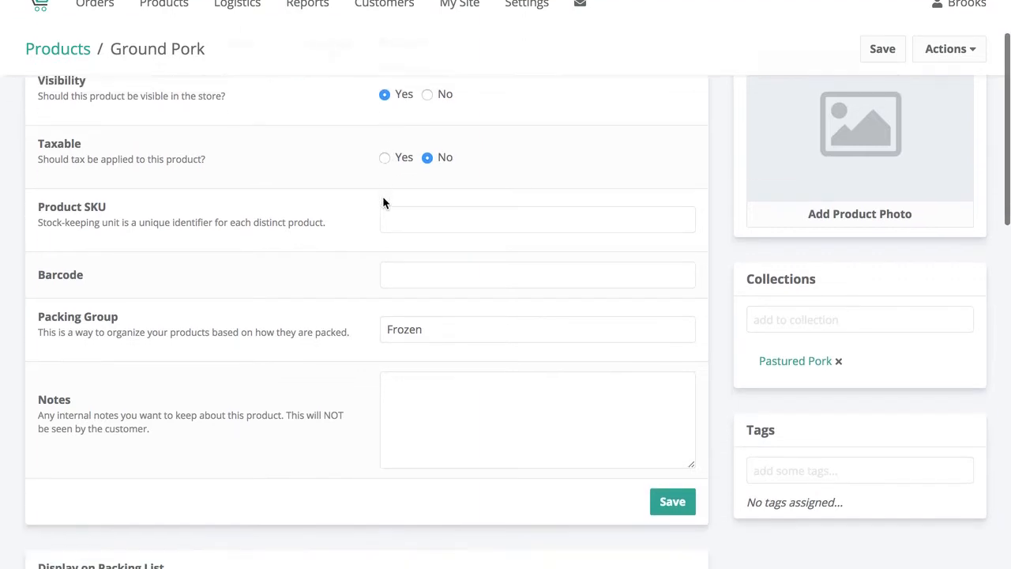
left_click(400, 206)
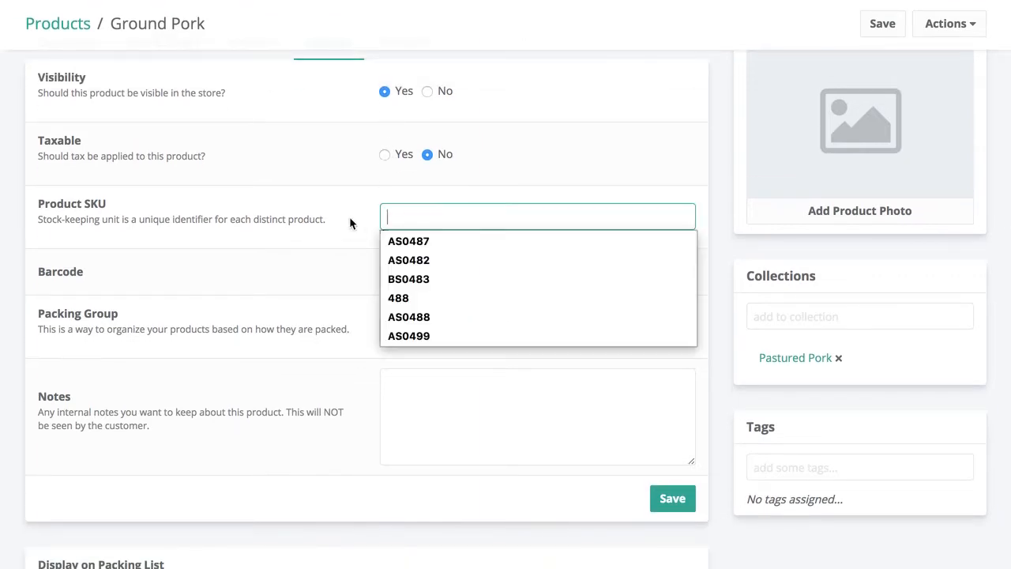
left_click(348, 217)
left_click(437, 217)
left_click(316, 219)
scroll(315, 218, "down", 2)
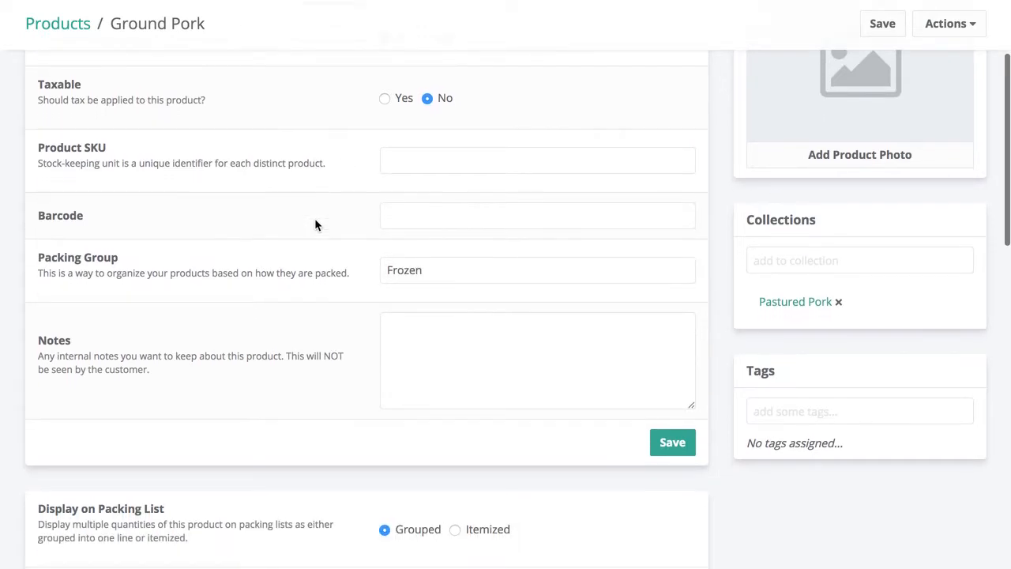
scroll(276, 244, "down", 2)
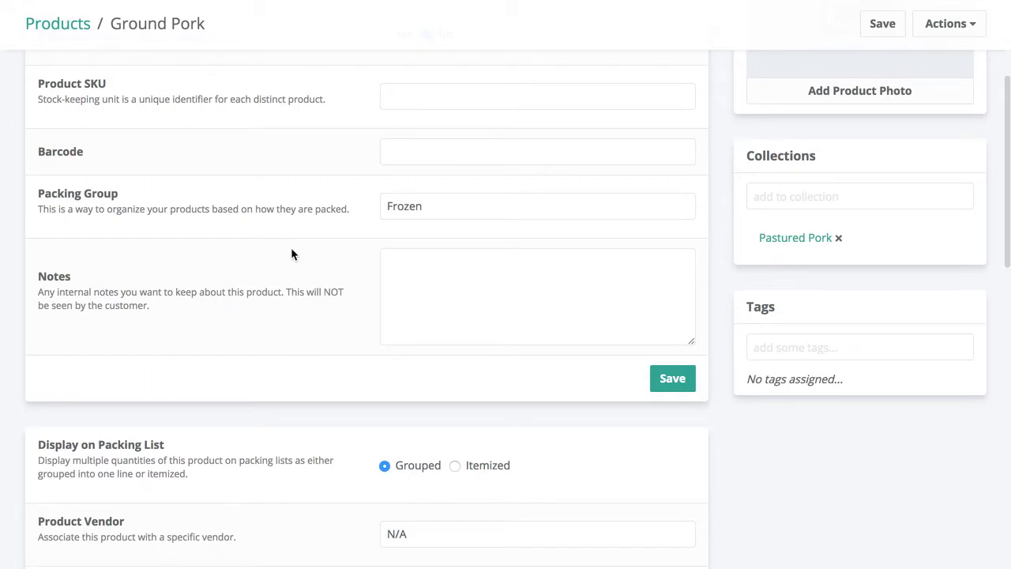
scroll(347, 321, "down", 5)
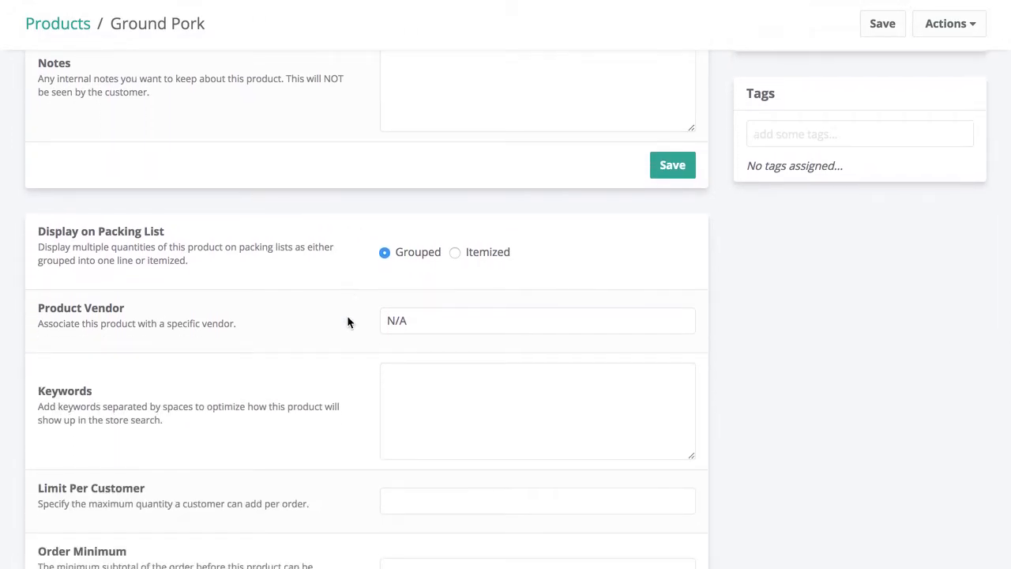
scroll(348, 321, "down", 3)
scroll(348, 321, "down", 1)
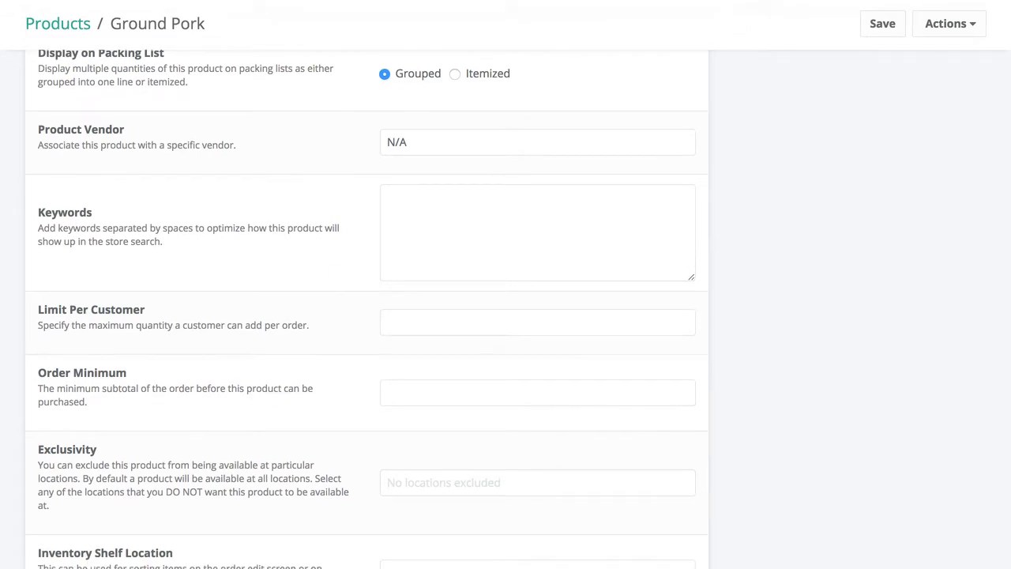
Check which vendors are offered in the Product Vendor setting of Ground Pork.
scroll(317, 110, "down", 2)
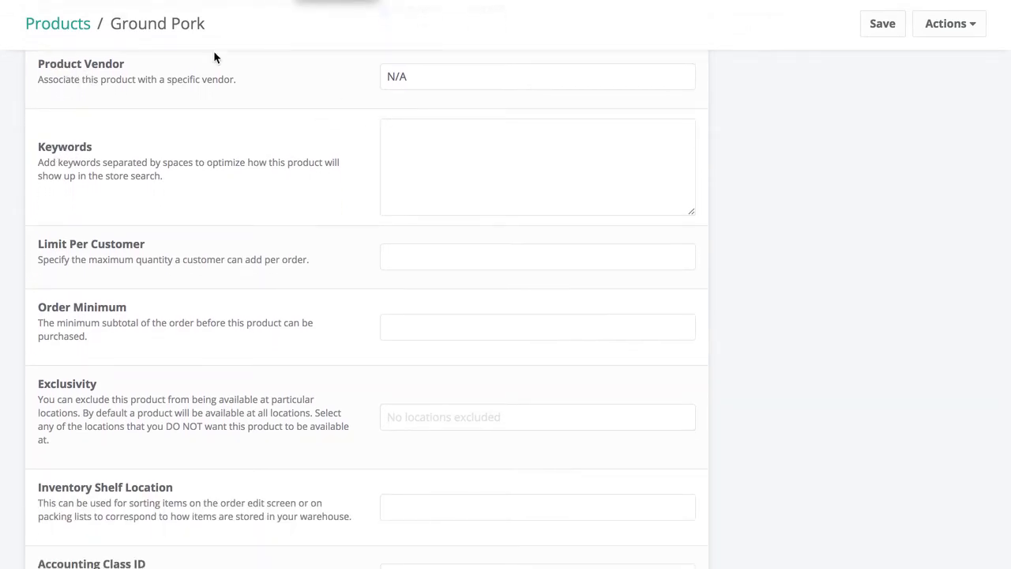
left_click(398, 77)
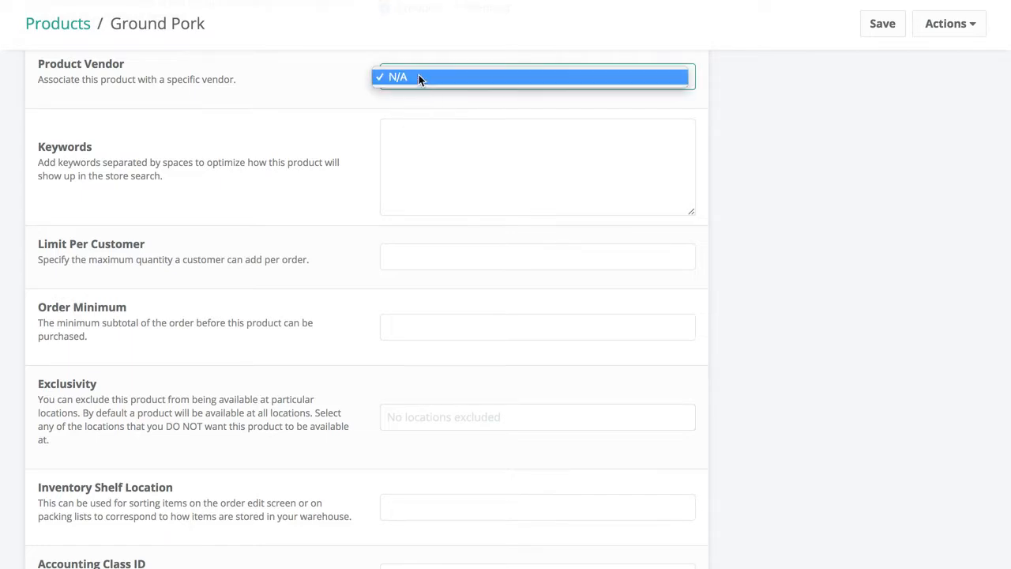
left_click(318, 78)
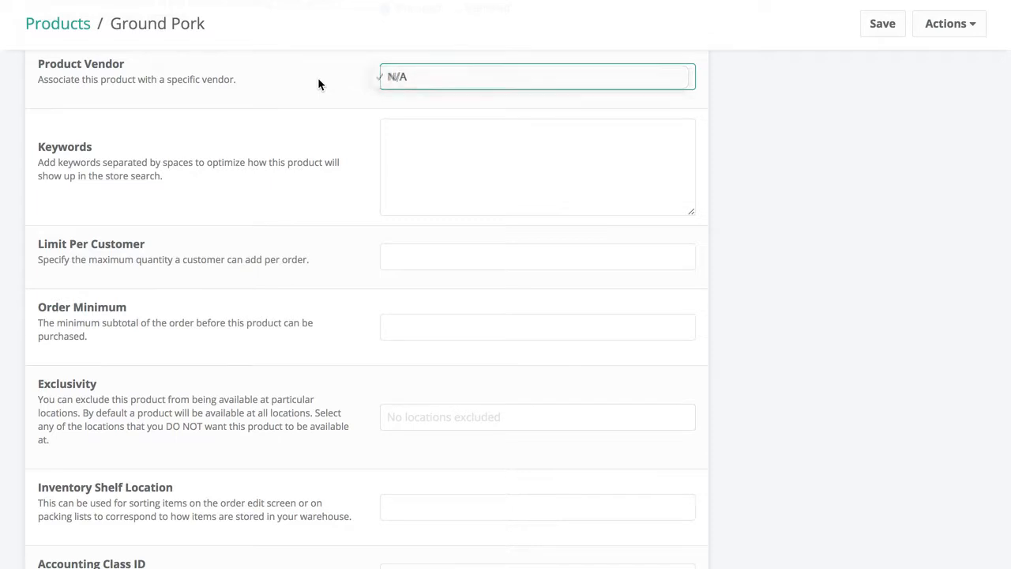
scroll(317, 78, "down", 1)
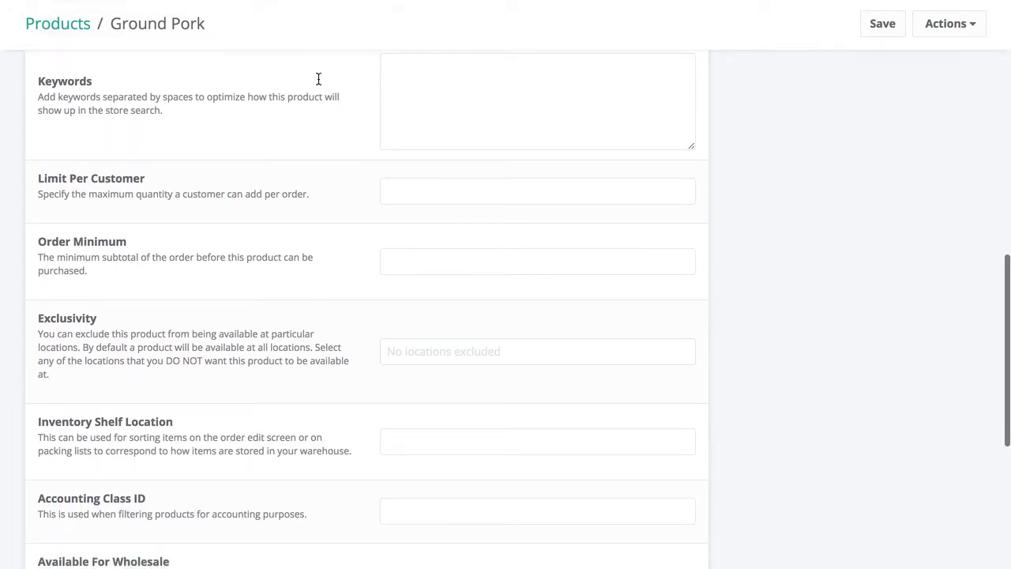
Enter "Ground Pork" in the product's Keywords for the store search.
left_click(439, 100)
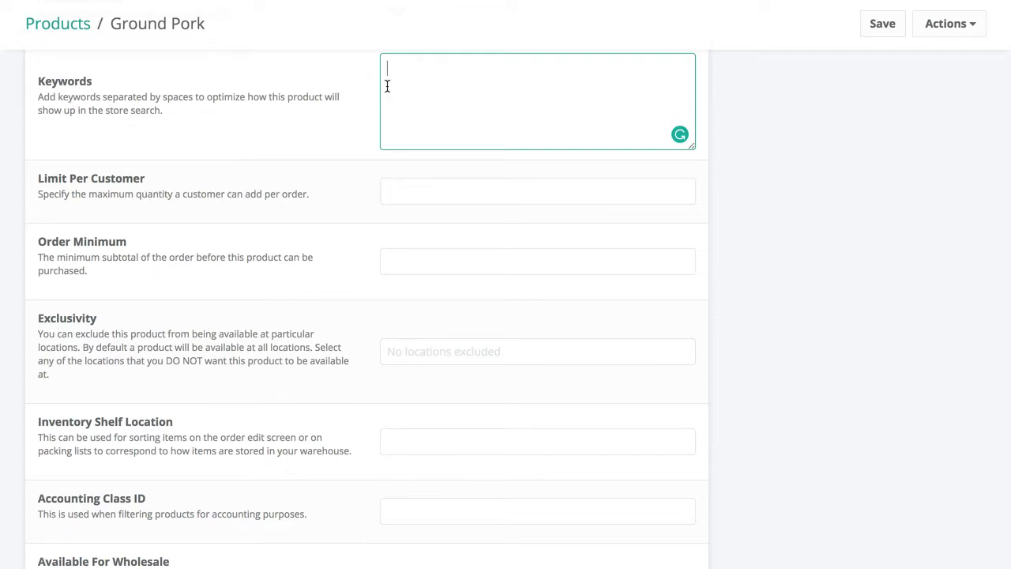
scroll(355, 98, "up", 1)
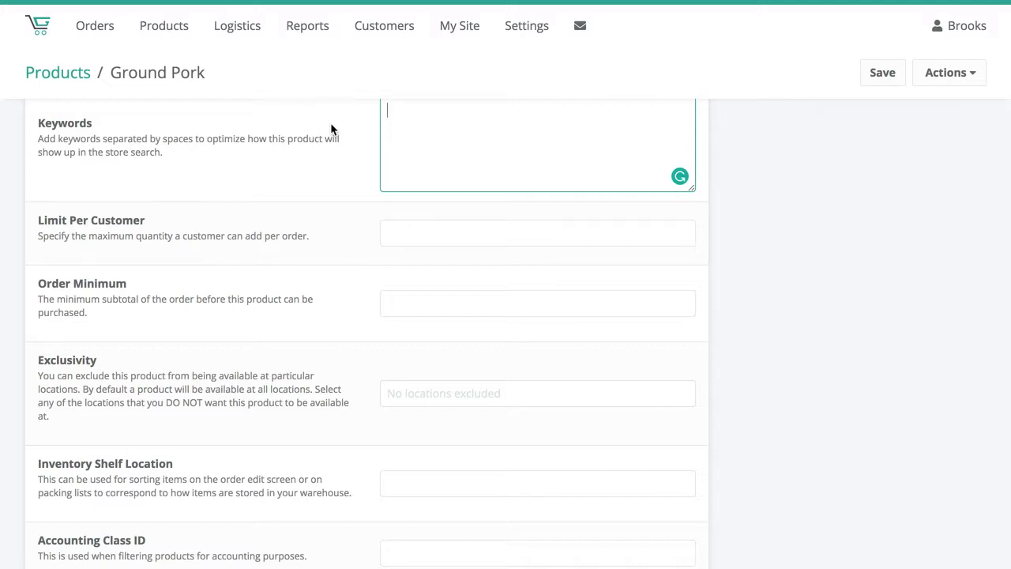
scroll(330, 124, "up", 1)
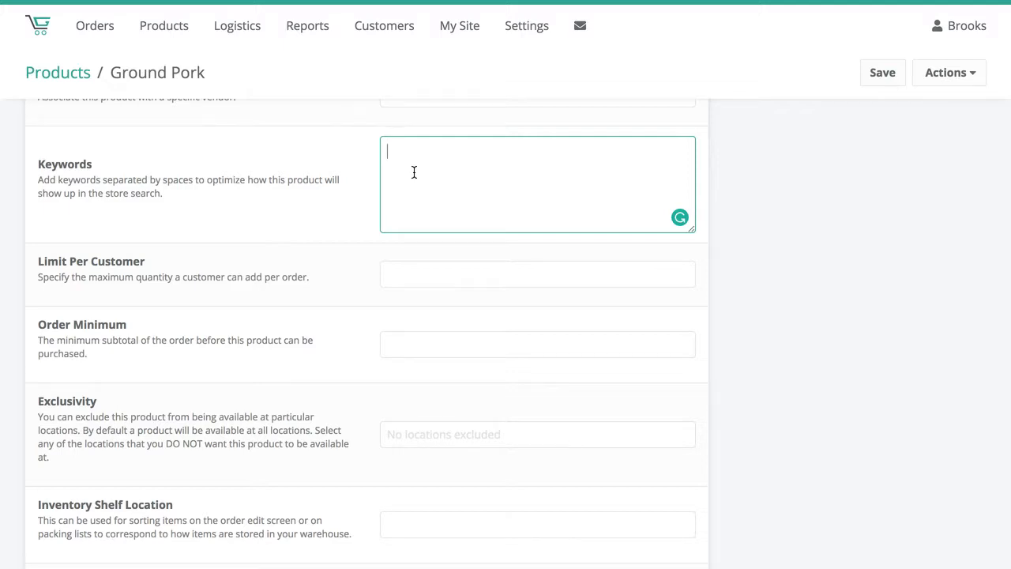
type("Ground Pork,")
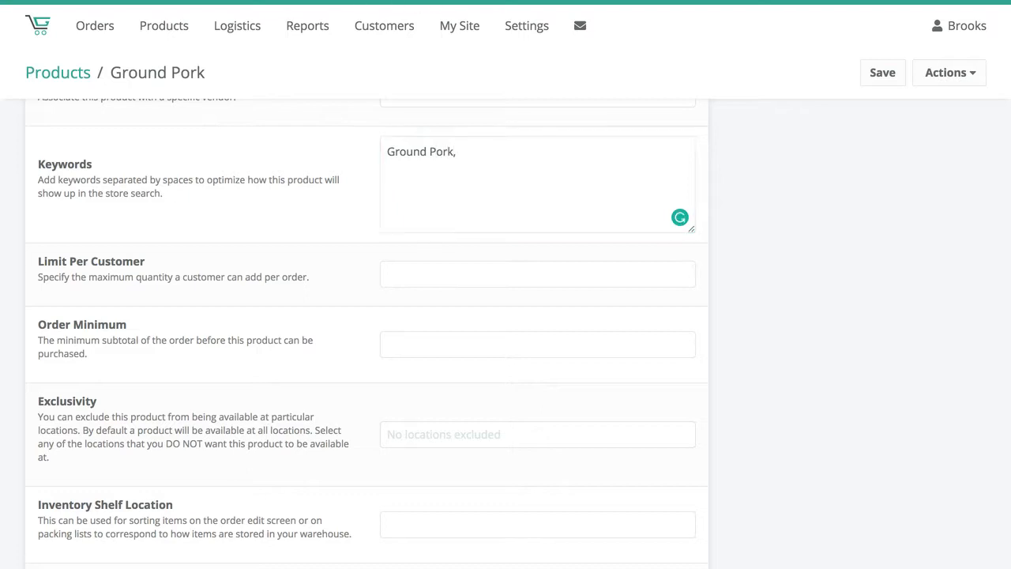
left_click(485, 158)
key("BackSpace")
key("BackSpace")
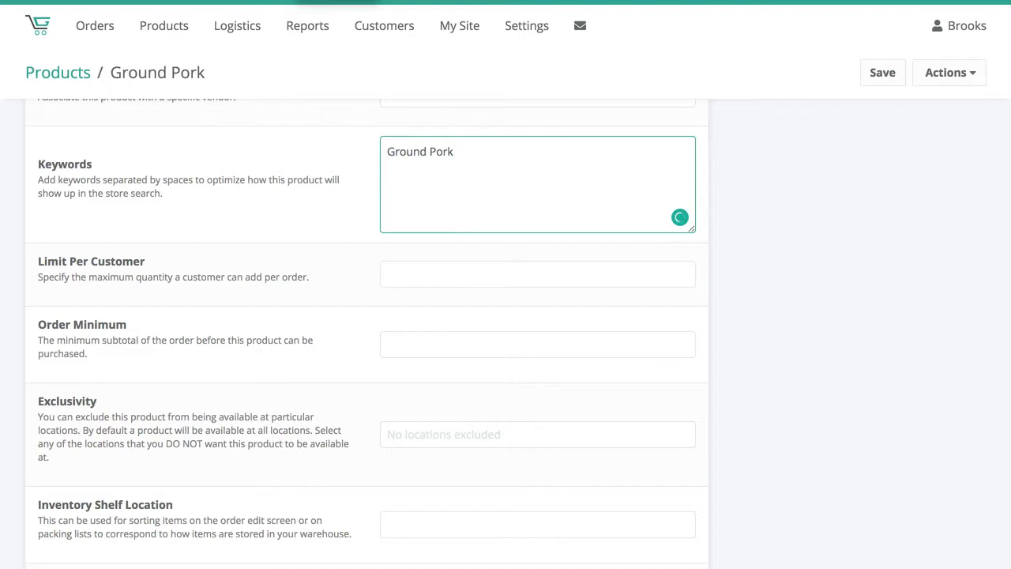
Add the abbreviated spelling "grnd prk" to the product's keywords.
type("grnd por")
key("BackSpace")
key("BackSpace")
type("rk")
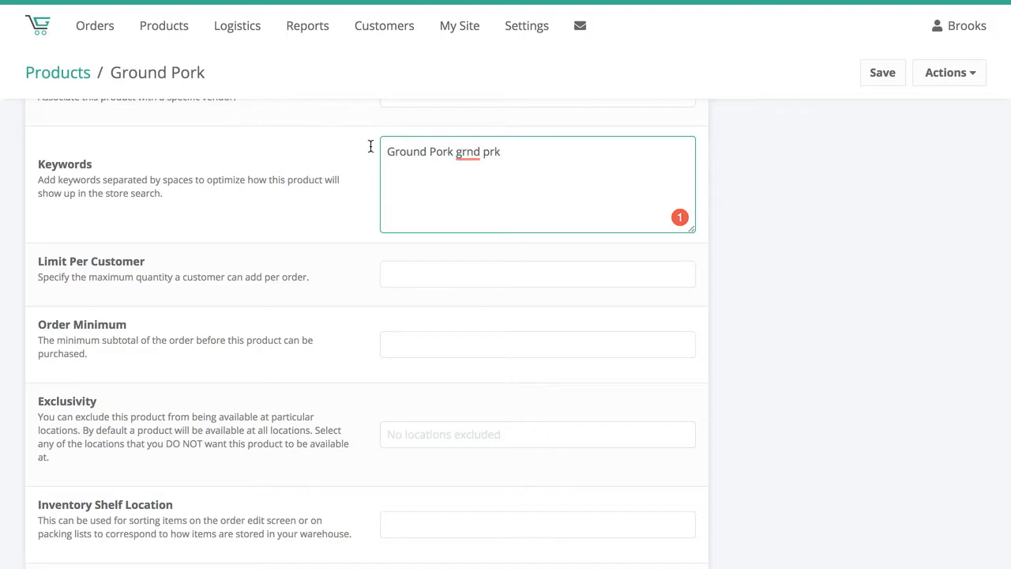
left_click_drag(456, 152, 503, 151)
left_click(501, 152)
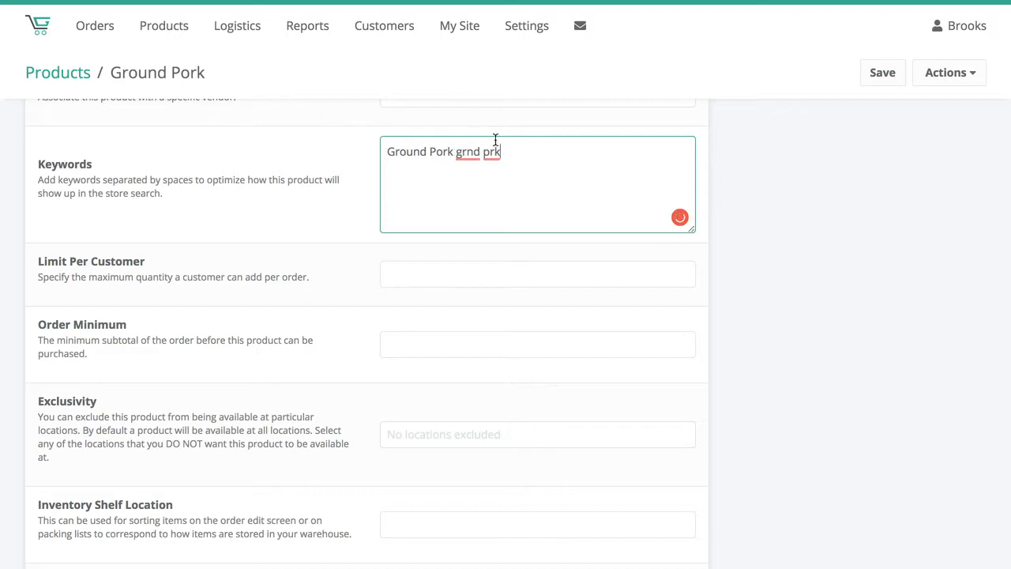
left_click(357, 189)
Set the Order Minimum of Ground Pork to 100.
scroll(357, 190, "down", 5)
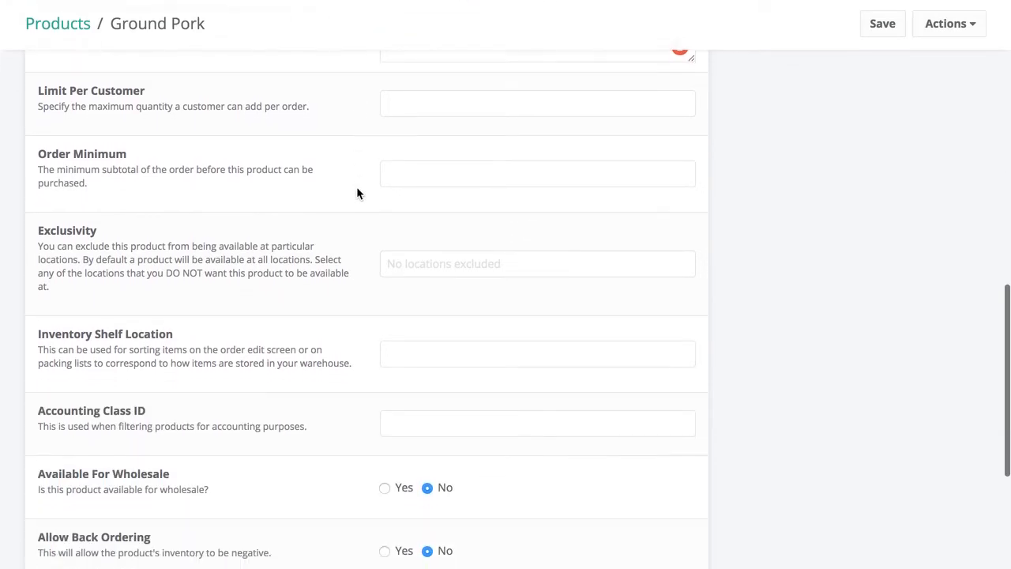
left_click(411, 85)
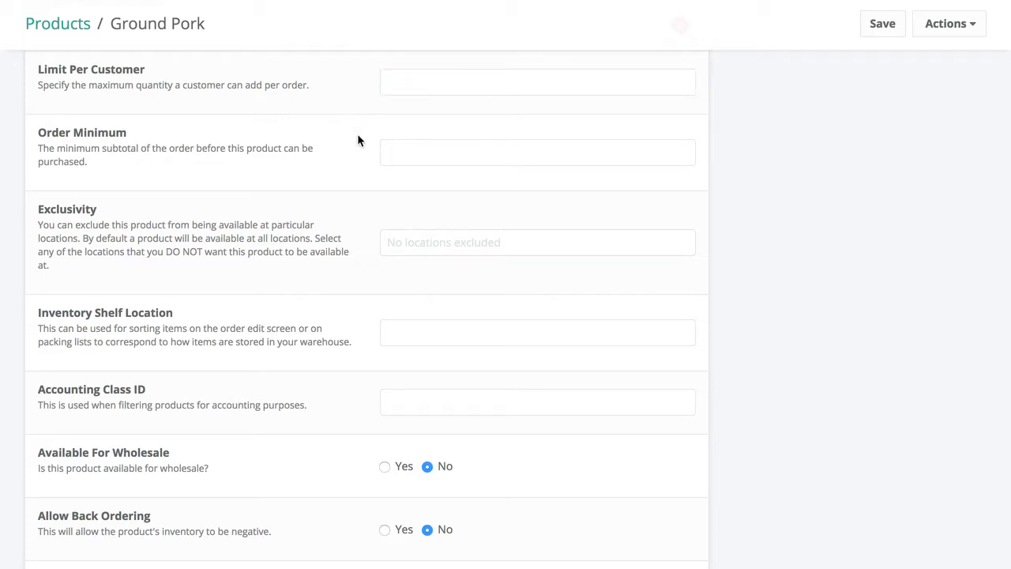
scroll(357, 140, "down", 2)
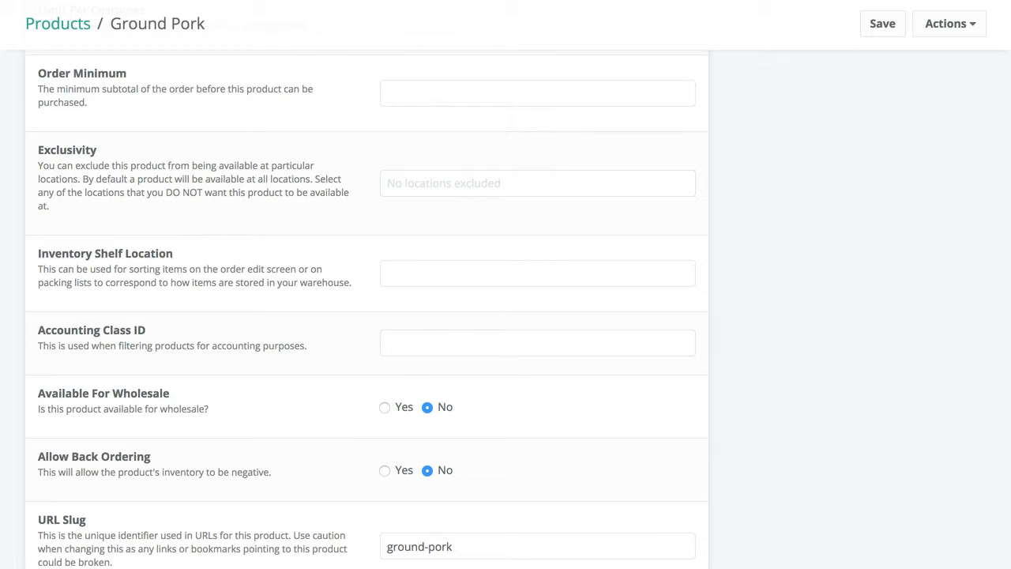
left_click(426, 101)
type("1")
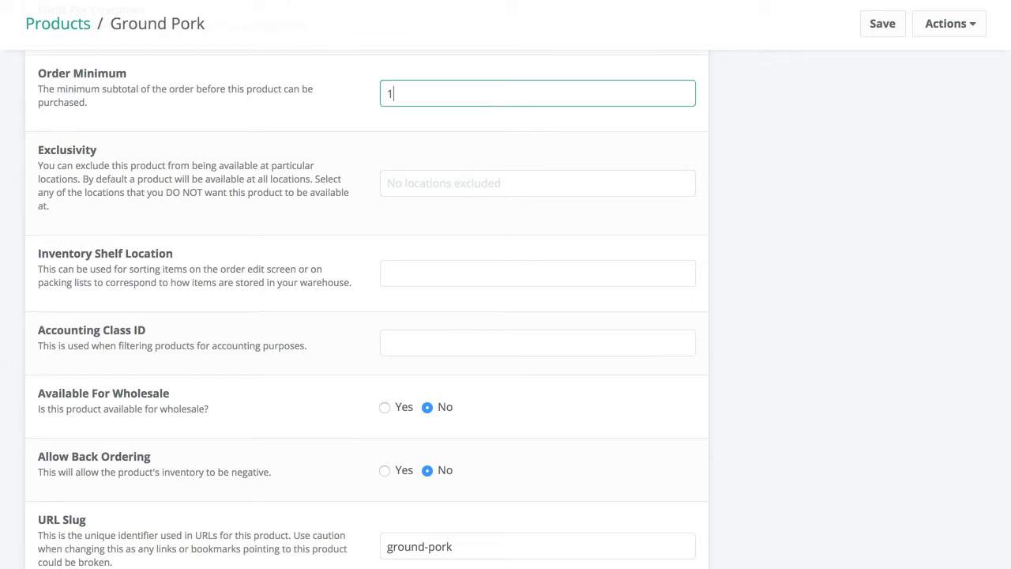
type("00")
left_click(444, 123)
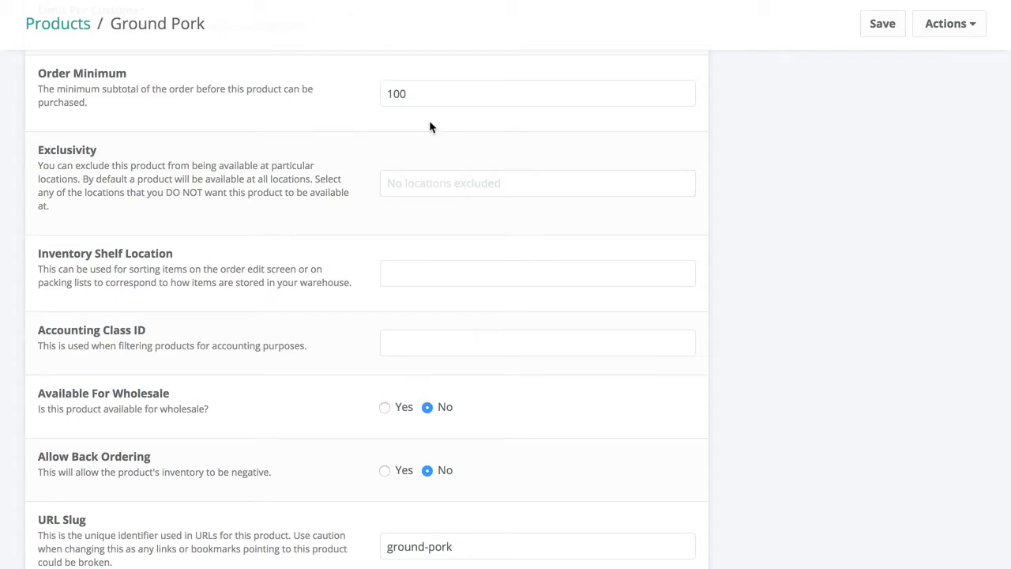
Review the locations that can be excluded under the product's Exclusivity setting.
scroll(398, 120, "down", 2)
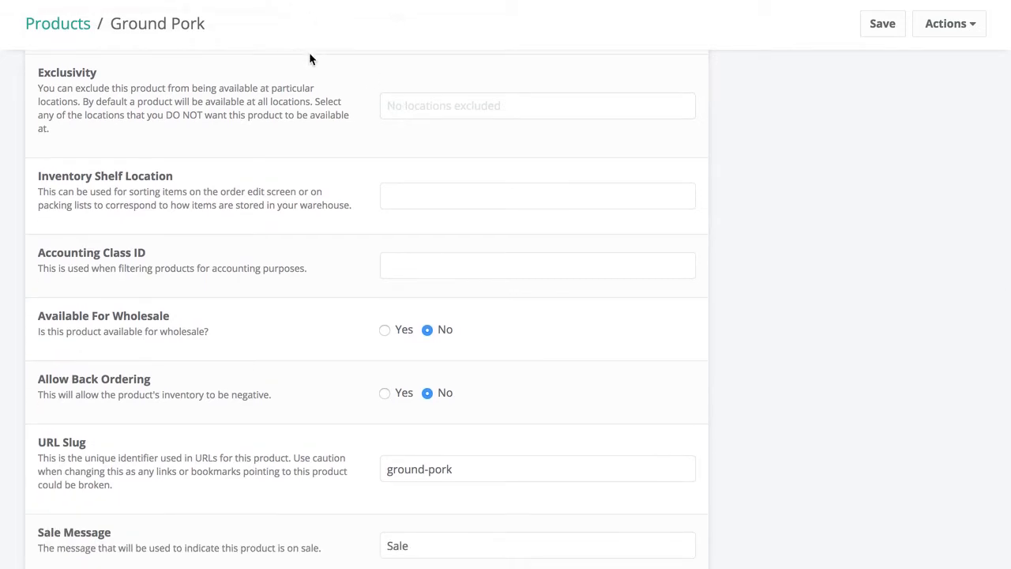
scroll(309, 58, "up", 2)
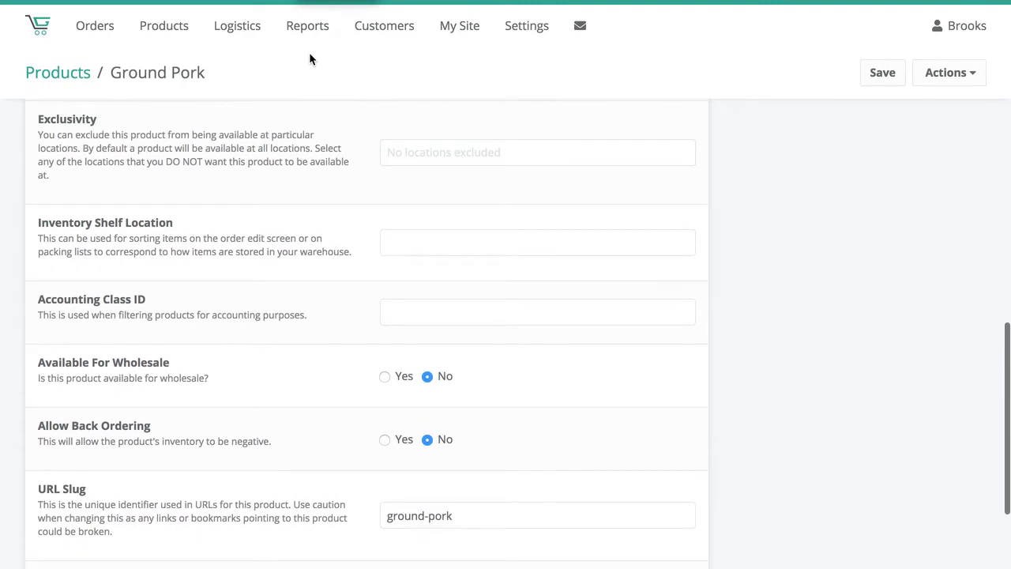
left_click(404, 154)
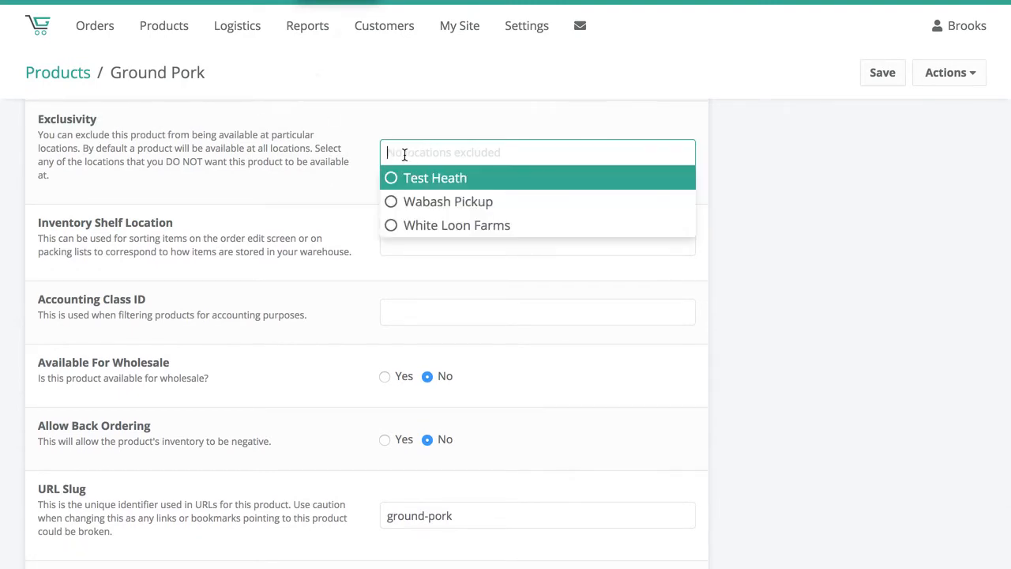
left_click(364, 147)
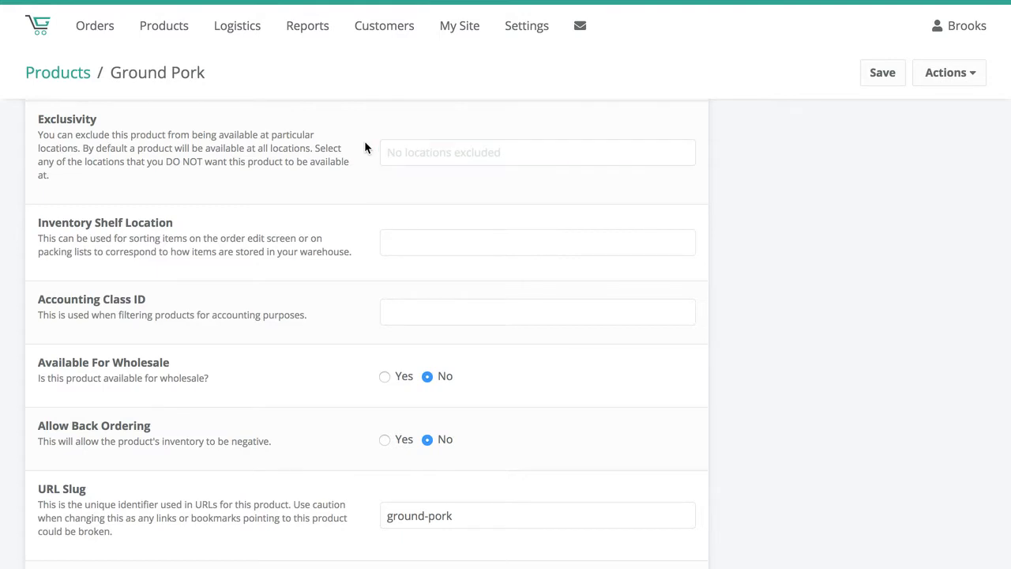
left_click(397, 156)
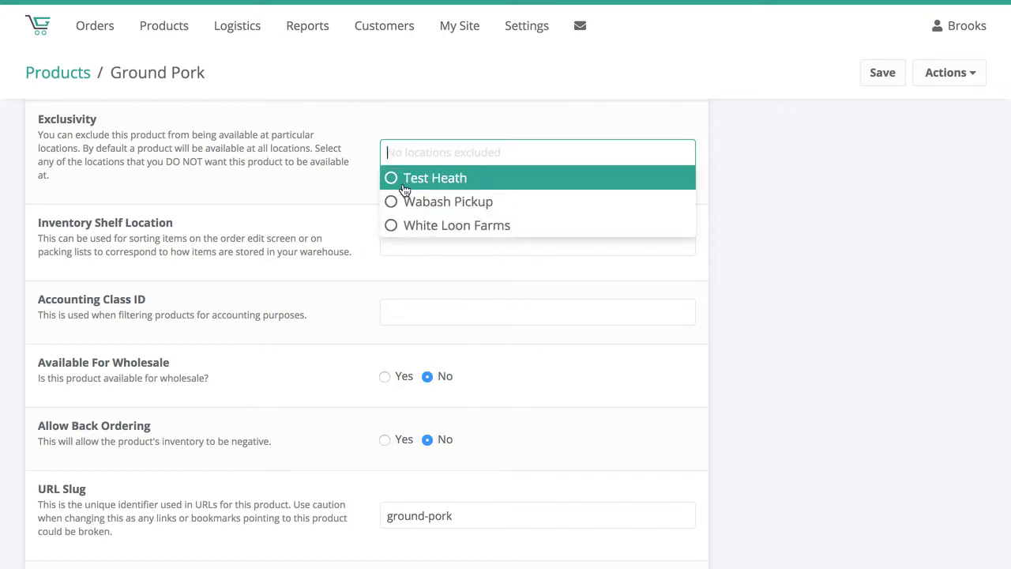
left_click(357, 170)
Review the remaining settings, from shelf location and accounting class to wholesale, back ordering, URL slug and sale message.
scroll(362, 190, "down", 2)
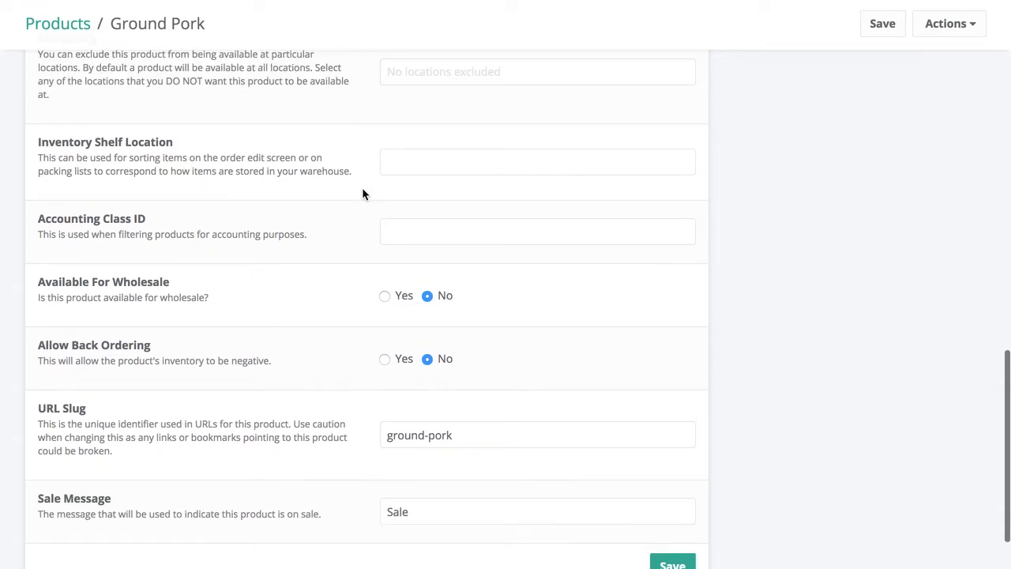
scroll(360, 106, "down", 2)
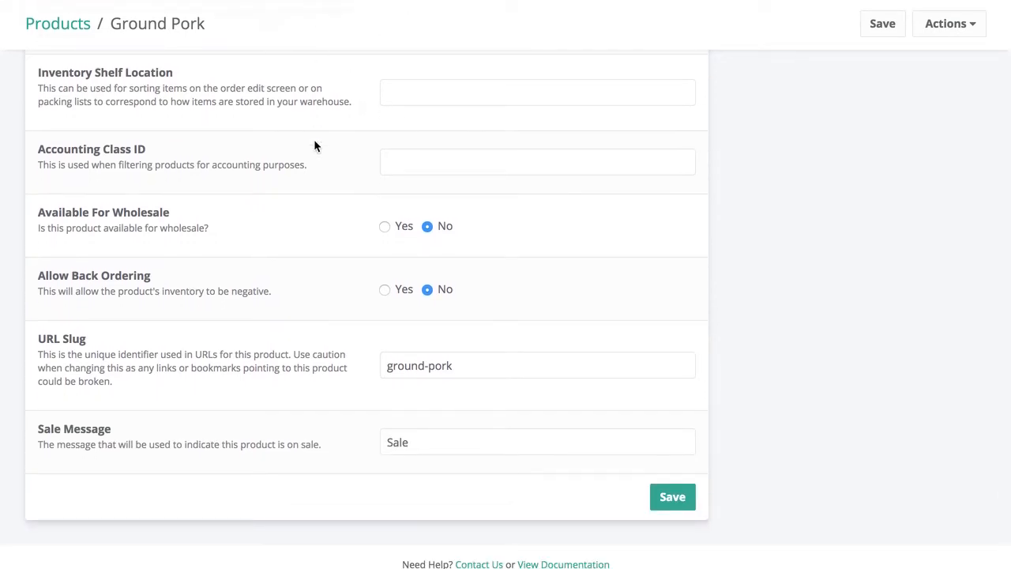
scroll(314, 144, "up", 1)
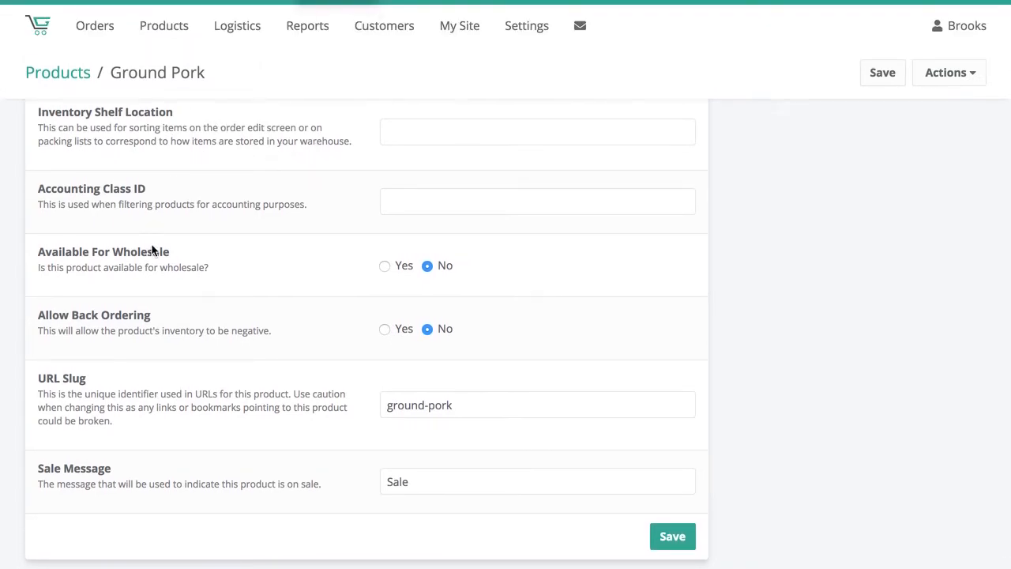
scroll(152, 249, "down", 2)
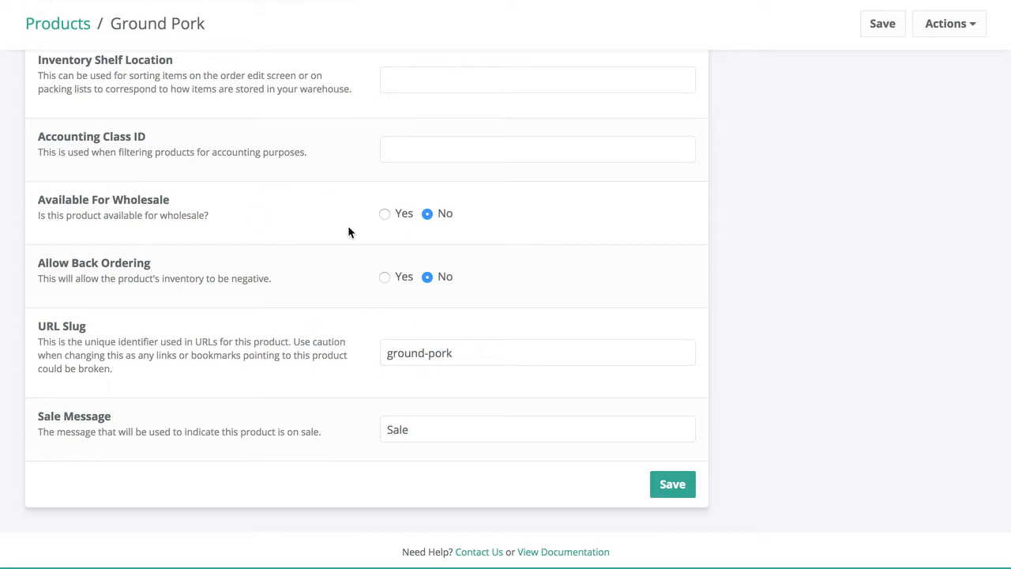
Show the Protocols section of Ground Pork and save the product.
scroll(530, 258, "up", 5)
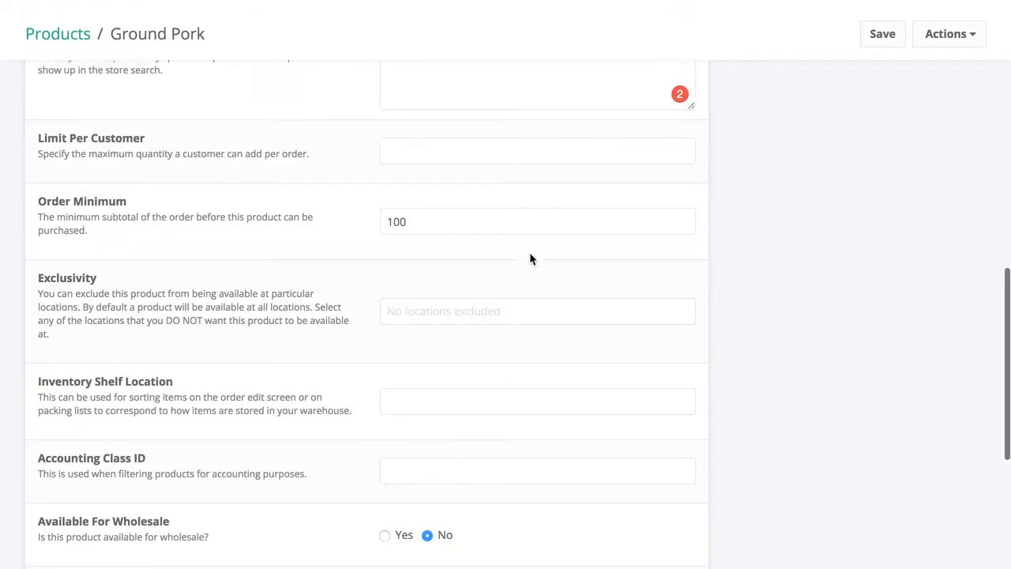
scroll(529, 259, "up", 10)
scroll(609, 395, "down", 8)
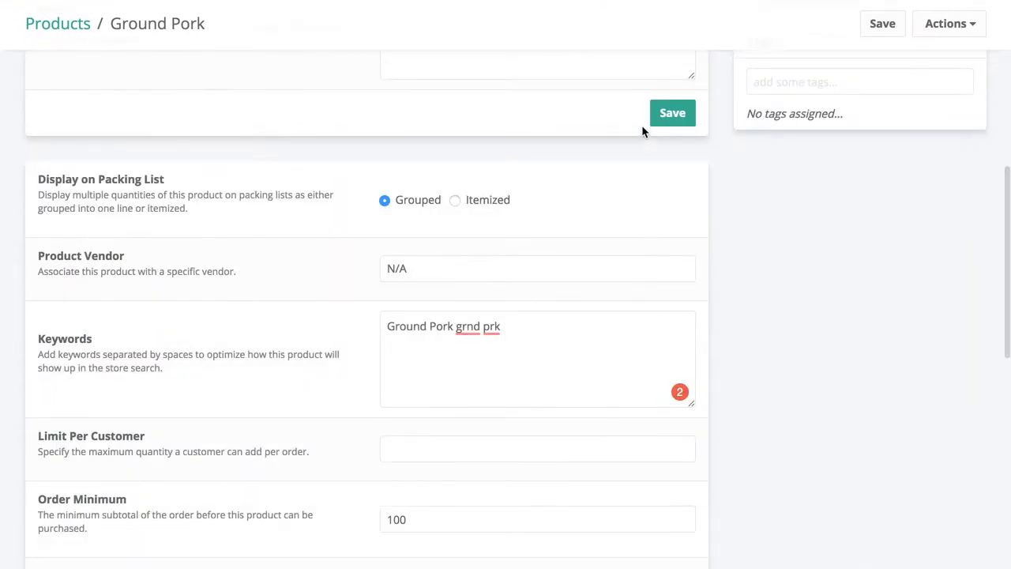
scroll(662, 117, "up", 8)
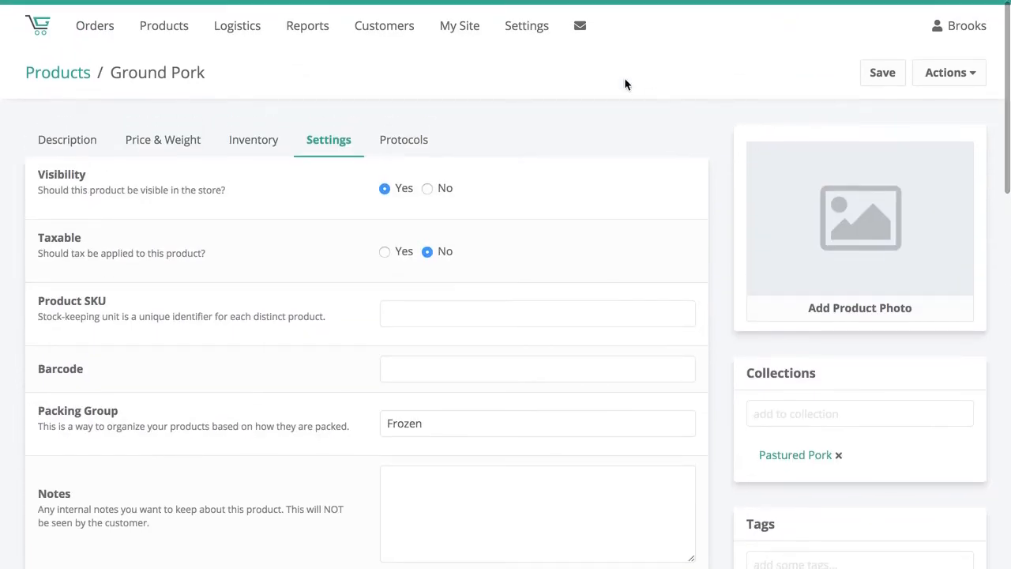
left_click(425, 137)
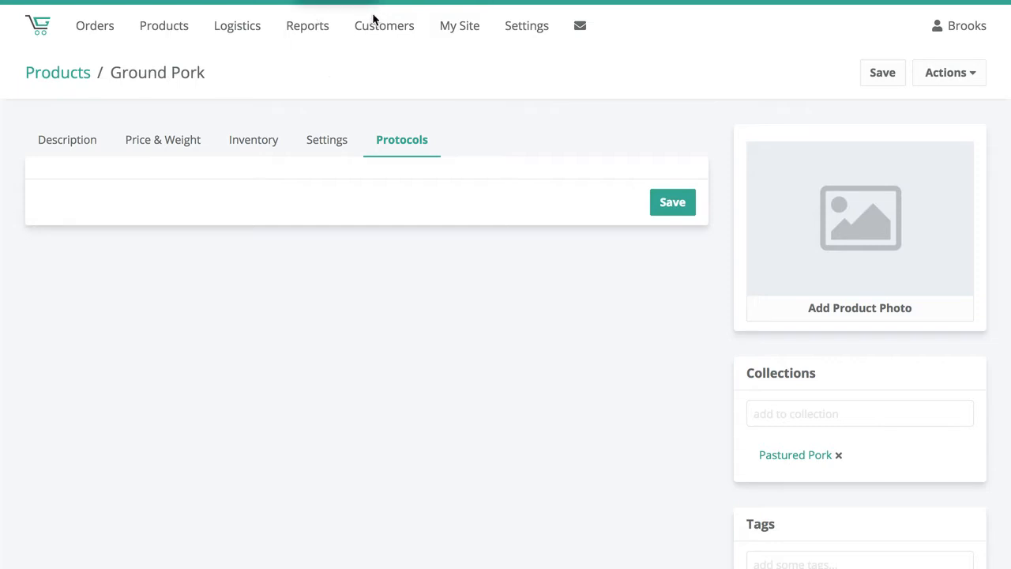
left_click(666, 203)
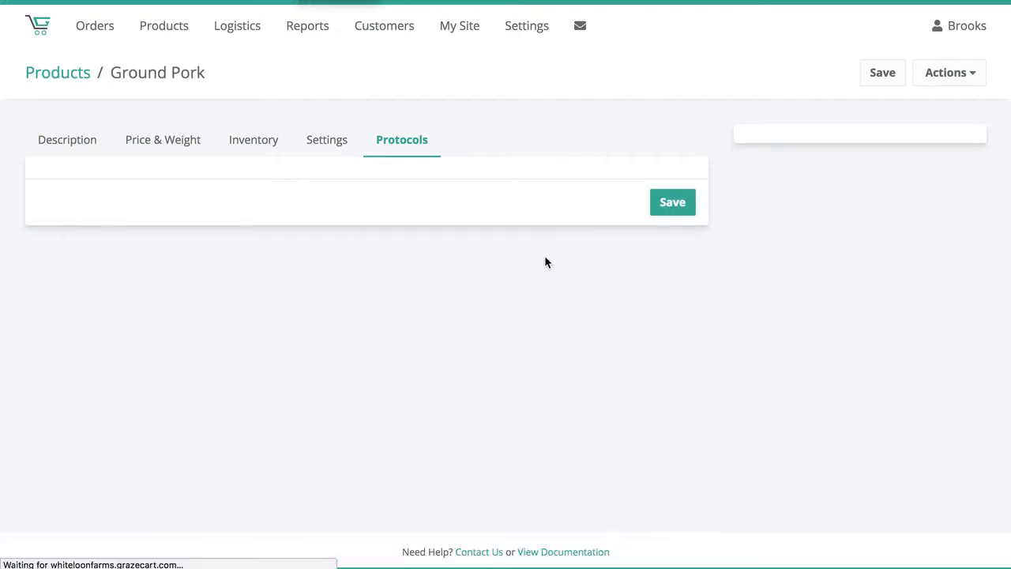
Set the store visibility of the Dozen Large Eggs (Sample) product to No, save it, and view its available actions.
left_click(79, 82)
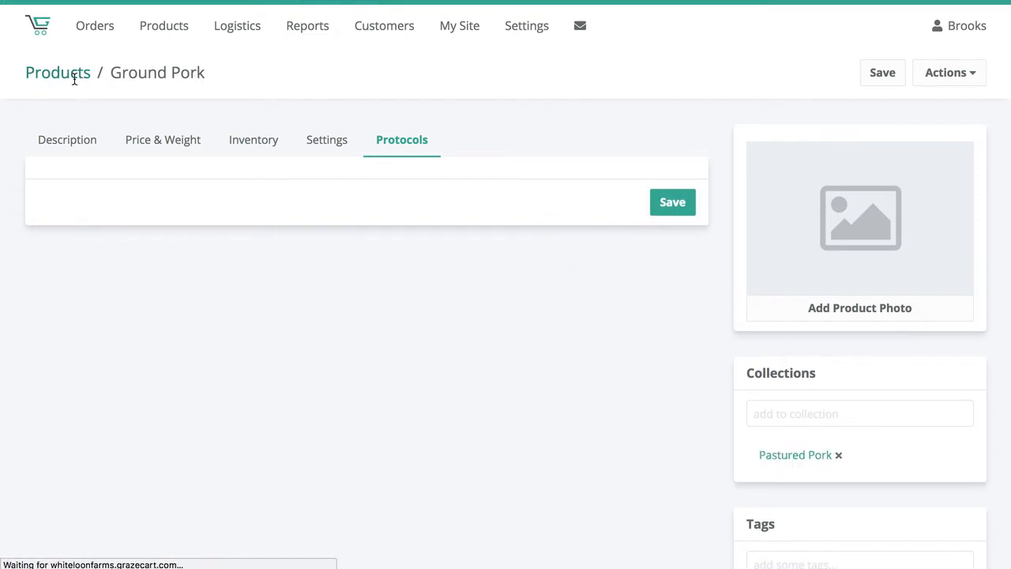
left_click(103, 230)
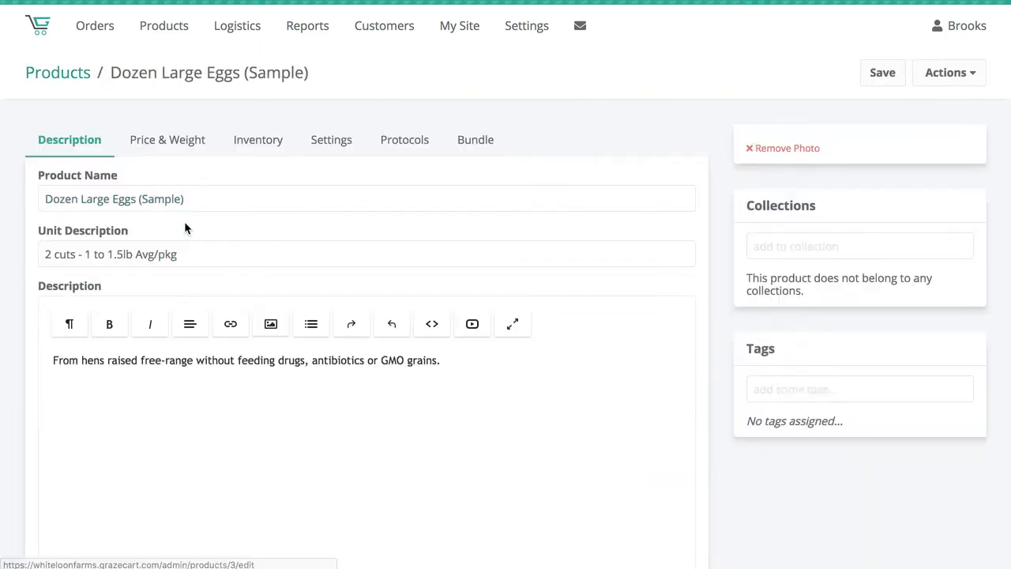
left_click(328, 139)
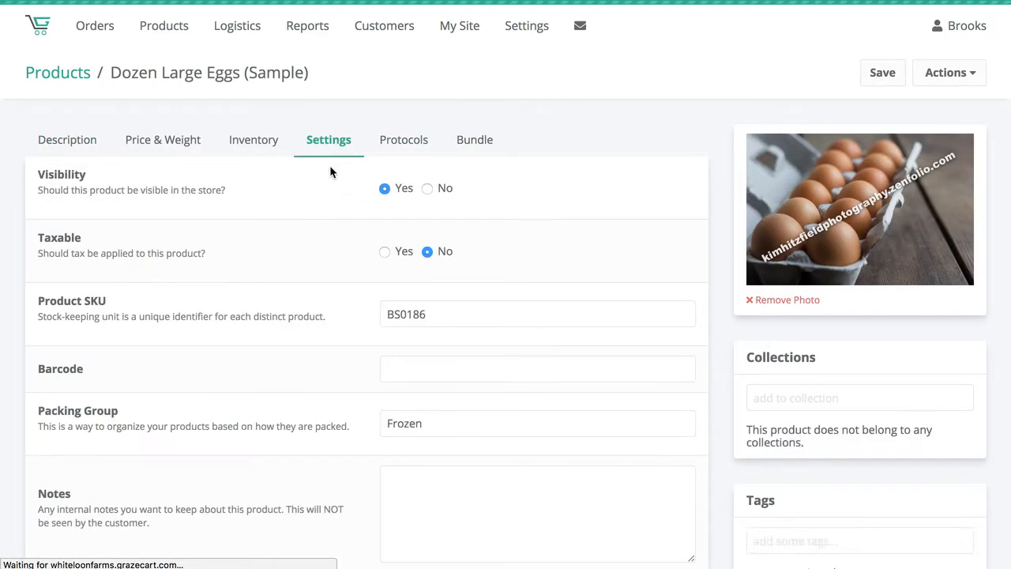
left_click(426, 190)
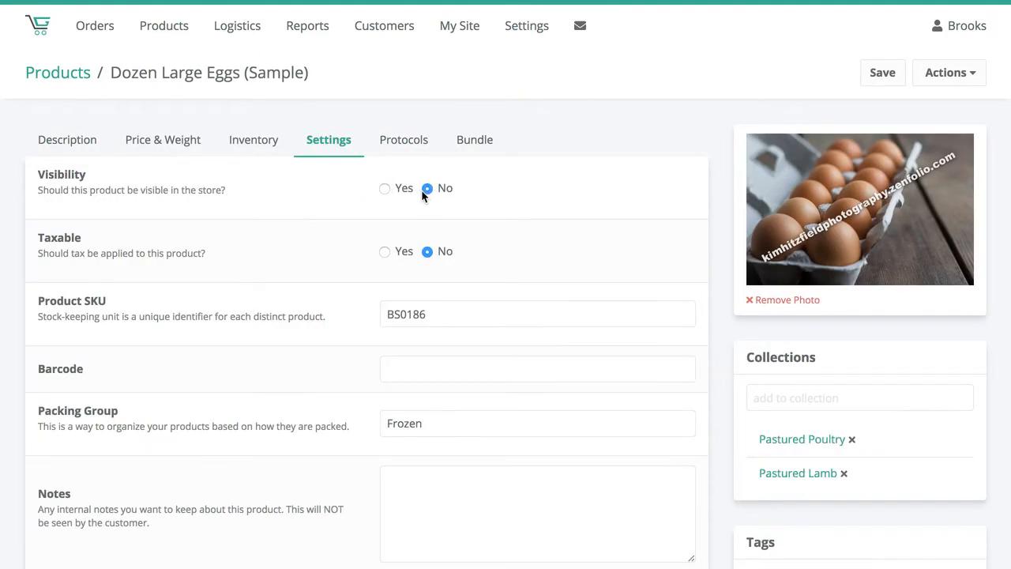
left_click(883, 73)
left_click(952, 73)
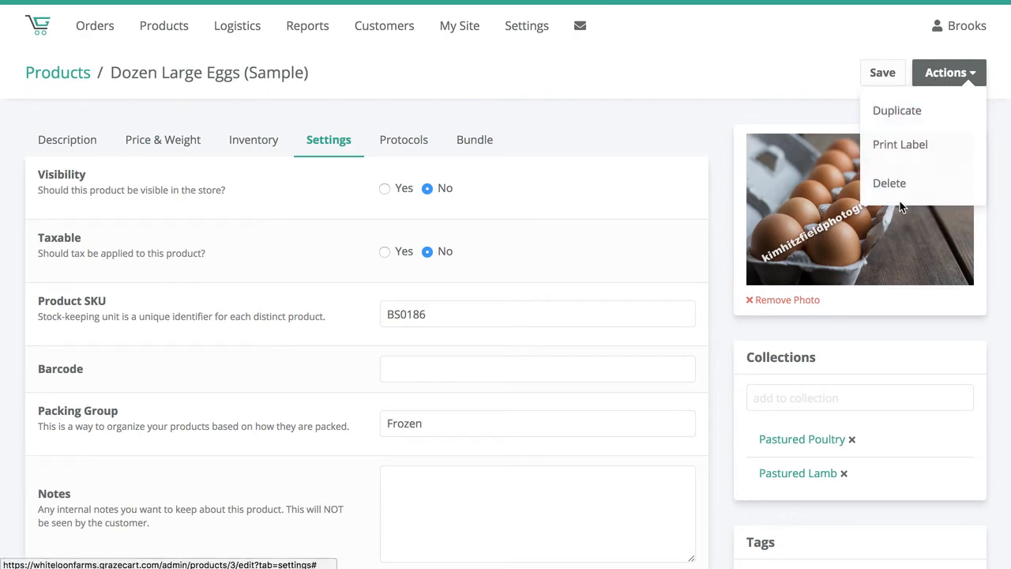
Open the form for duplicating the Dozen Large Eggs (Sample) product and cancel it.
left_click(899, 112)
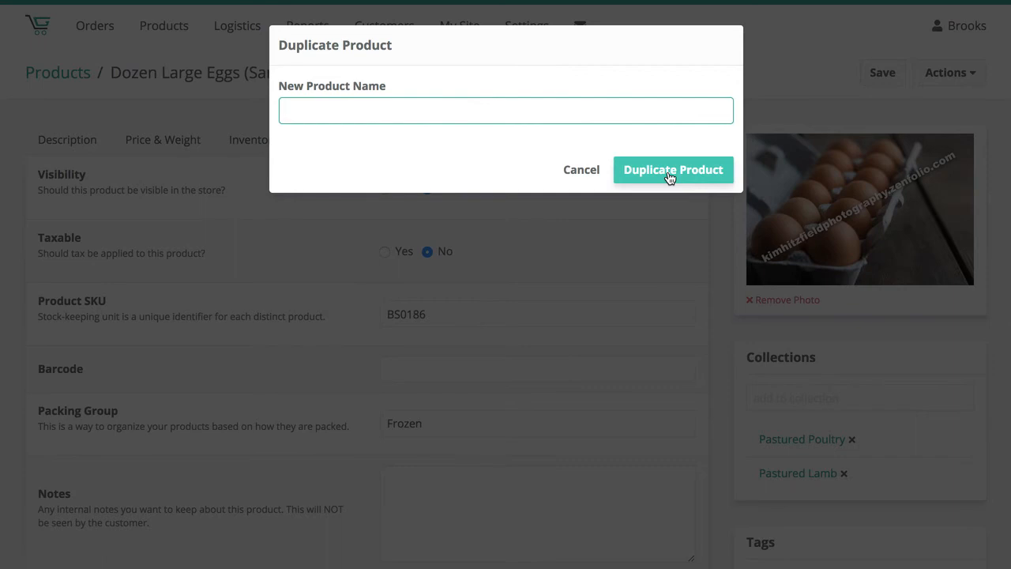
left_click(579, 176)
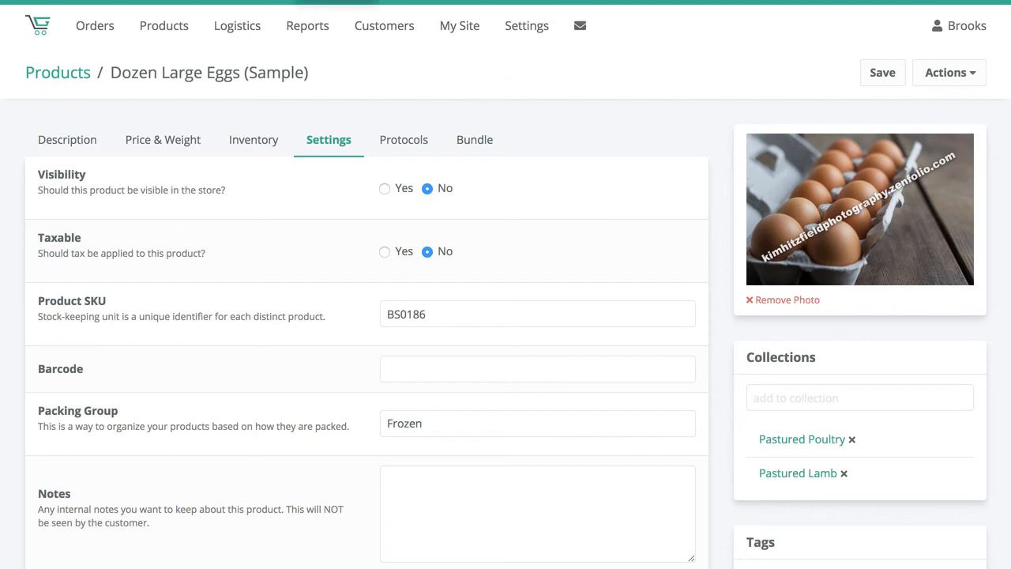
View the overview of the store's general settings categories and return to the Dozen Large Eggs (Sample) product.
left_click(520, 65)
left_click(530, 30)
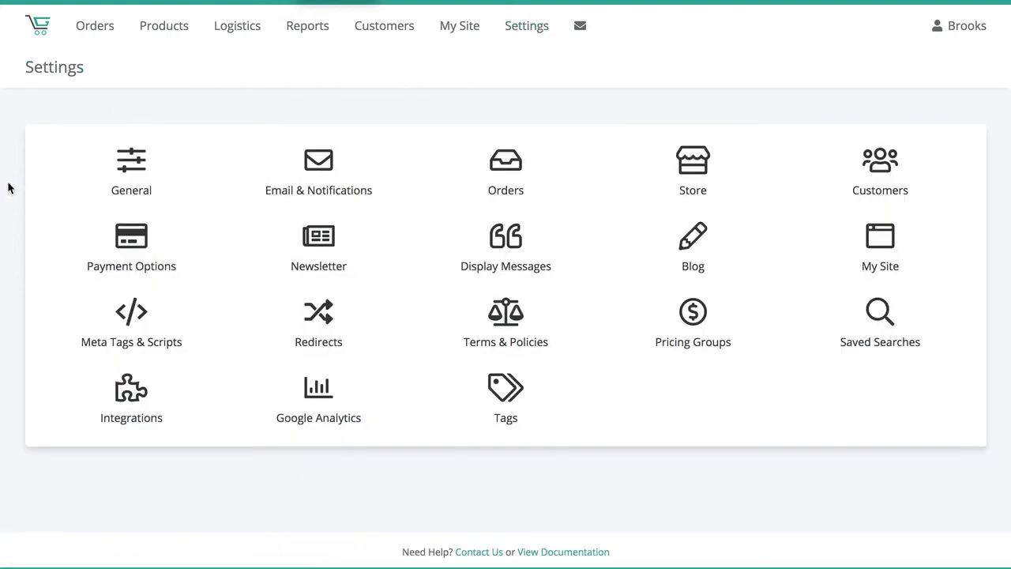
left_click(335, 1)
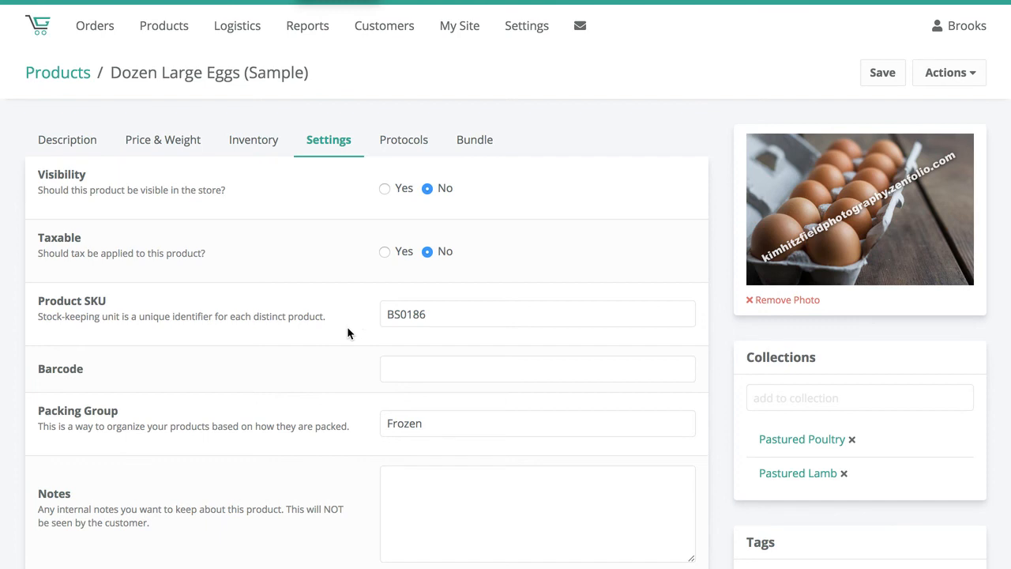
Examine the Product SKU and Barcode settings of the Dozen Large Eggs (Sample) product.
scroll(346, 332, "down", 1)
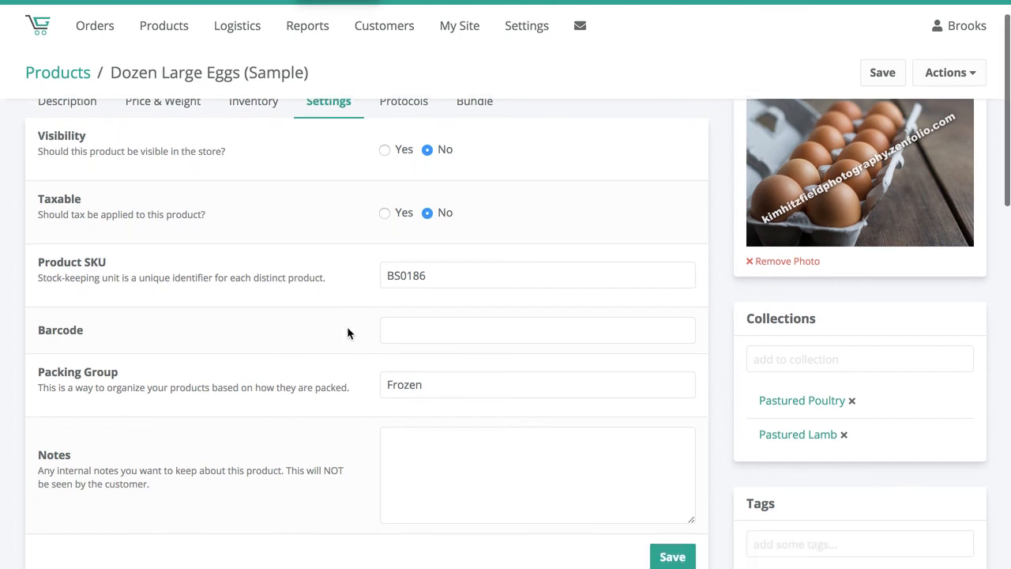
double_click(412, 269)
left_click(344, 276)
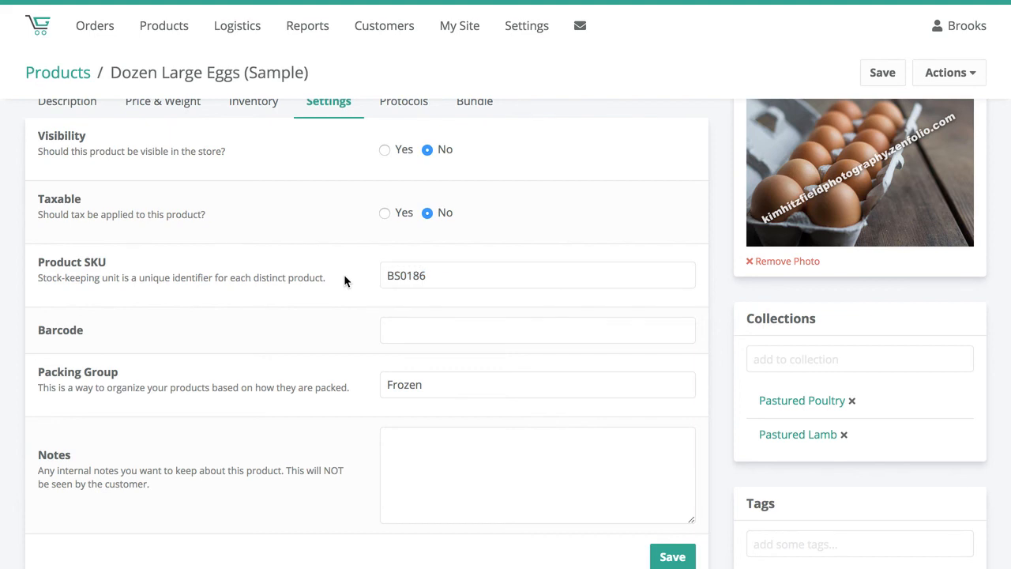
left_click(433, 333)
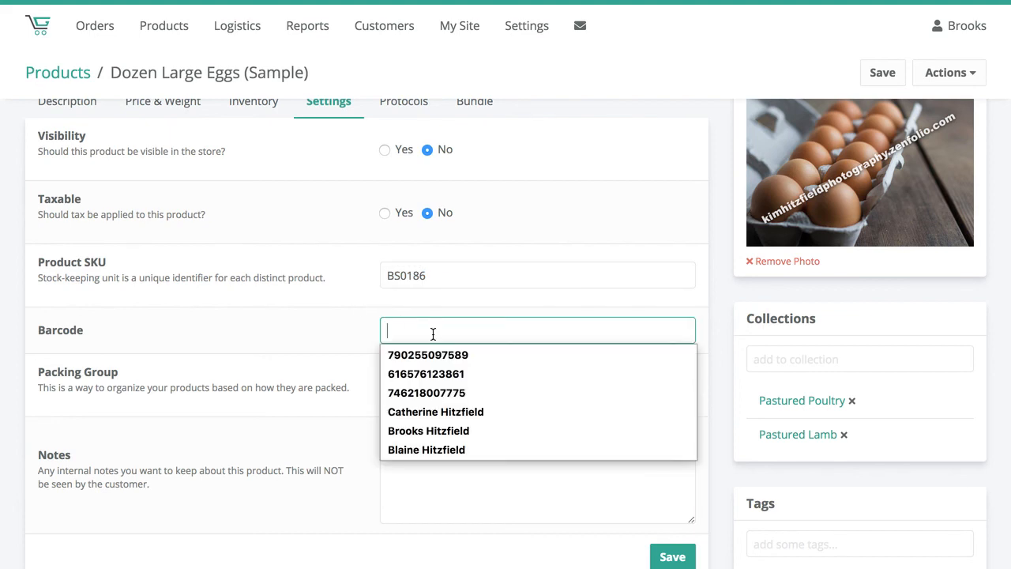
left_click(327, 332)
Review the egg product's further settings, from packing list display, vendor and keywords to exclusivity, accounting class and wholesale availability.
scroll(411, 362, "down", 4)
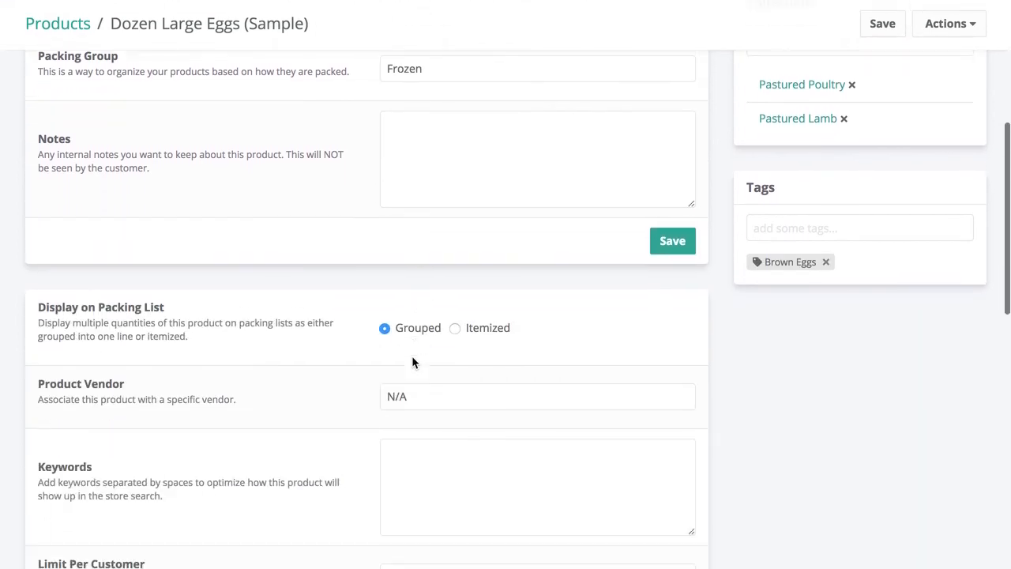
scroll(411, 362, "down", 1)
scroll(412, 357, "down", 1)
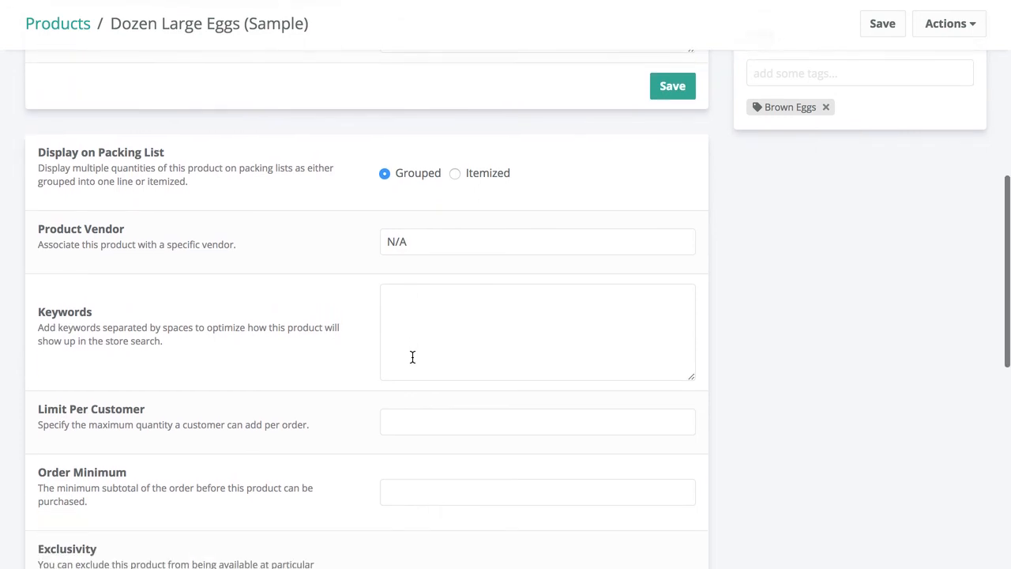
scroll(412, 357, "down", 1)
scroll(412, 356, "down", 1)
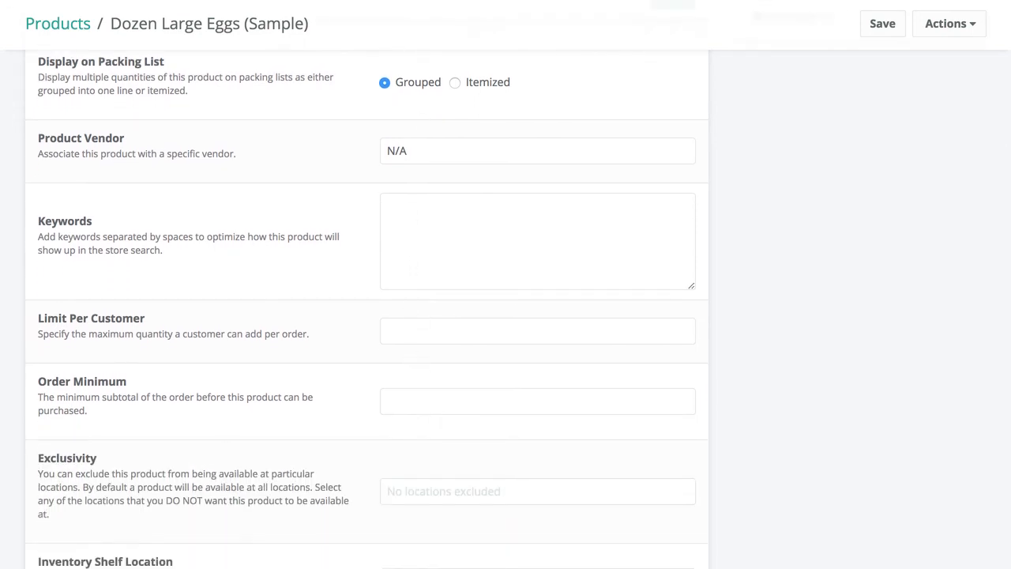
scroll(311, 107, "down", 2)
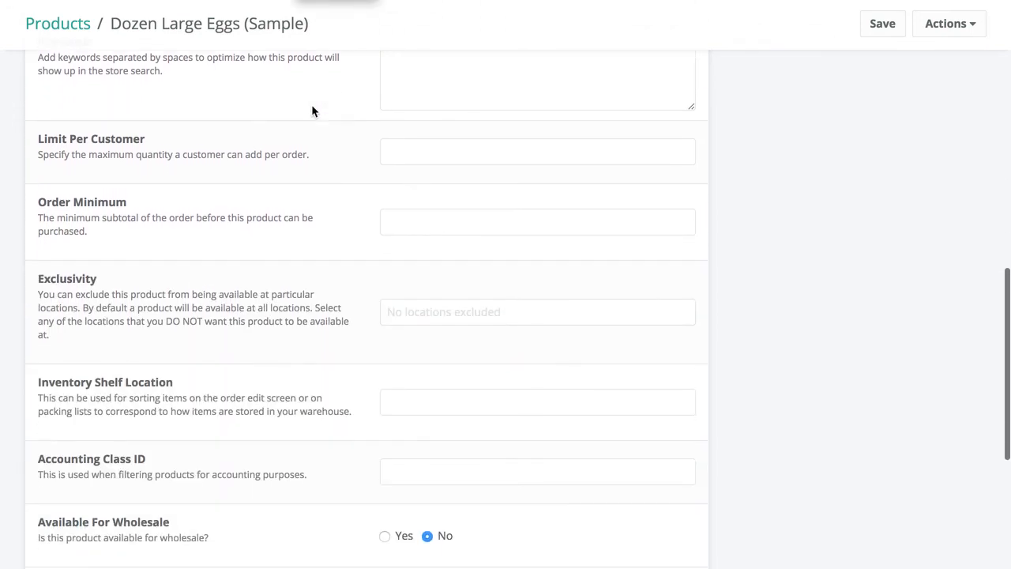
scroll(311, 82, "down", 1)
scroll(321, 176, "up", 10)
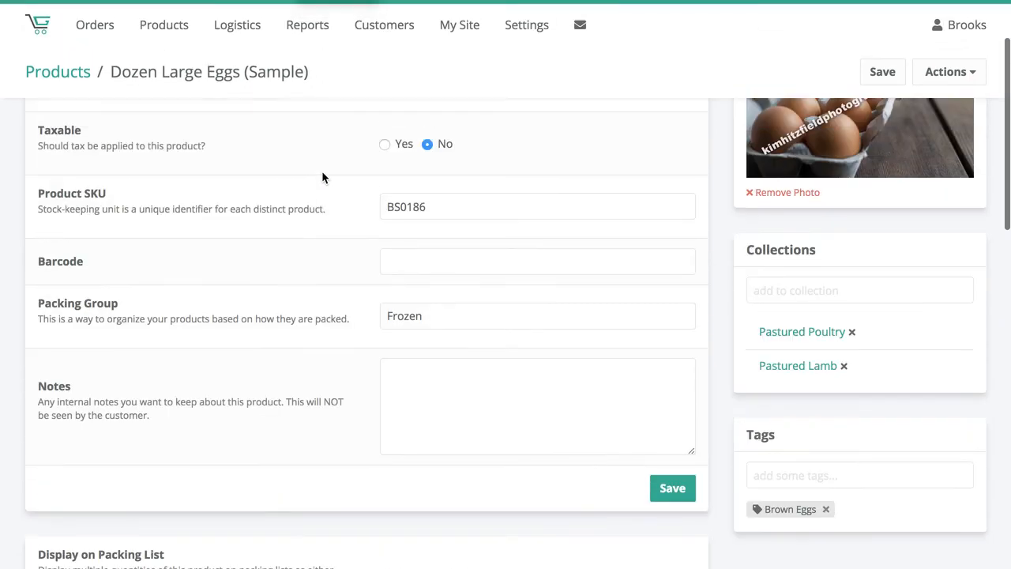